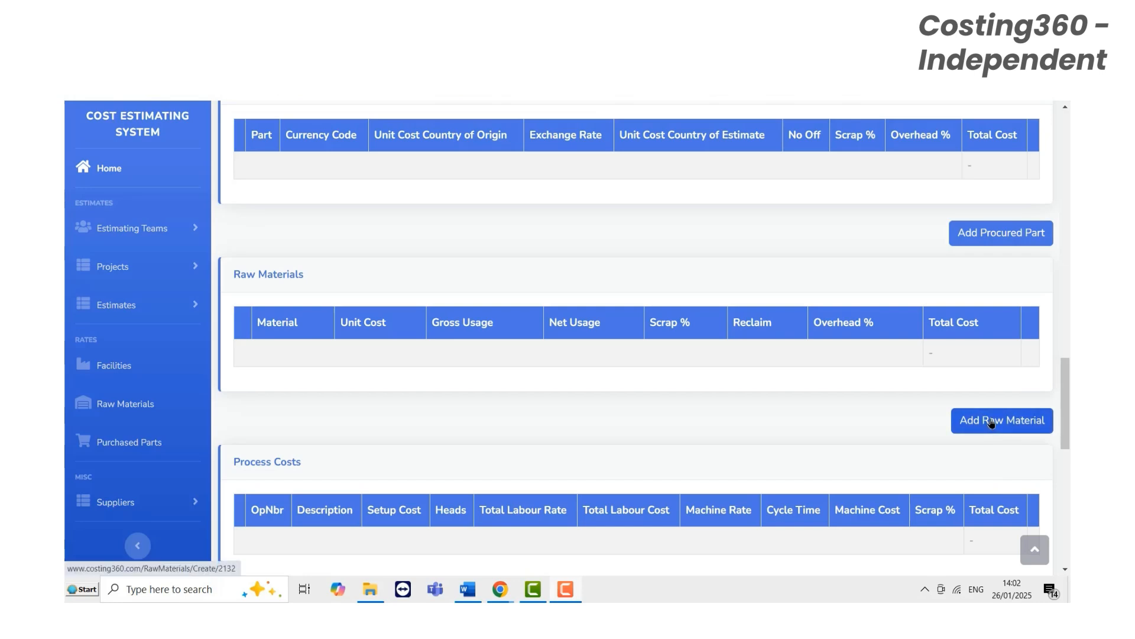
# - Add a raw material to the estimate with category Metals - Non Ferrous and material type Aluminium
pyautogui.click(991, 421)
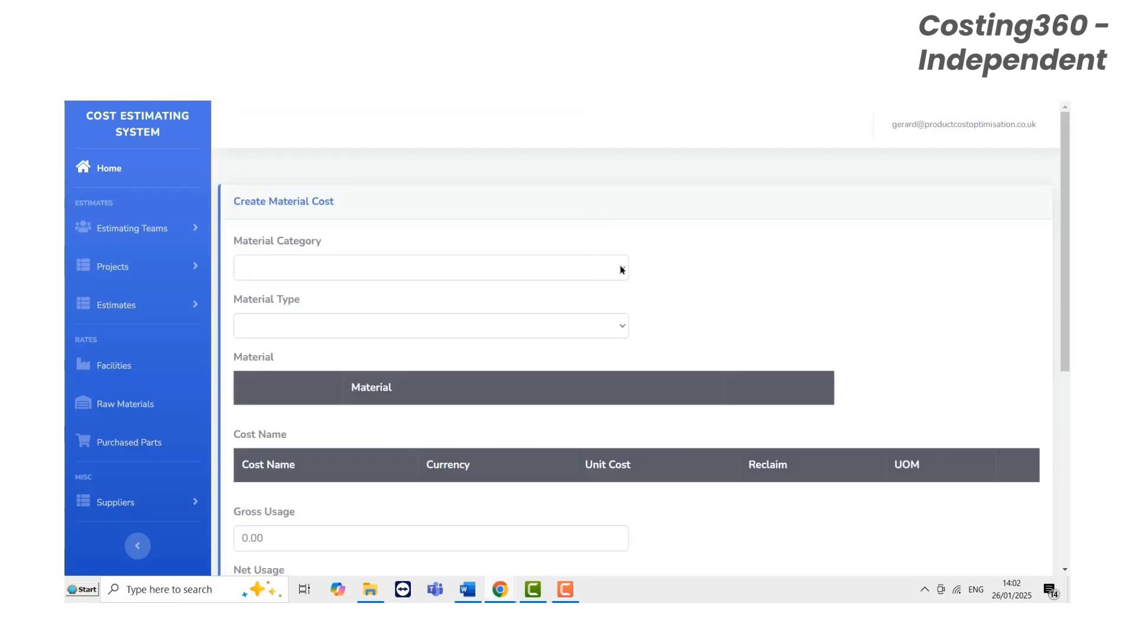
pyautogui.click(621, 267)
pyautogui.click(376, 315)
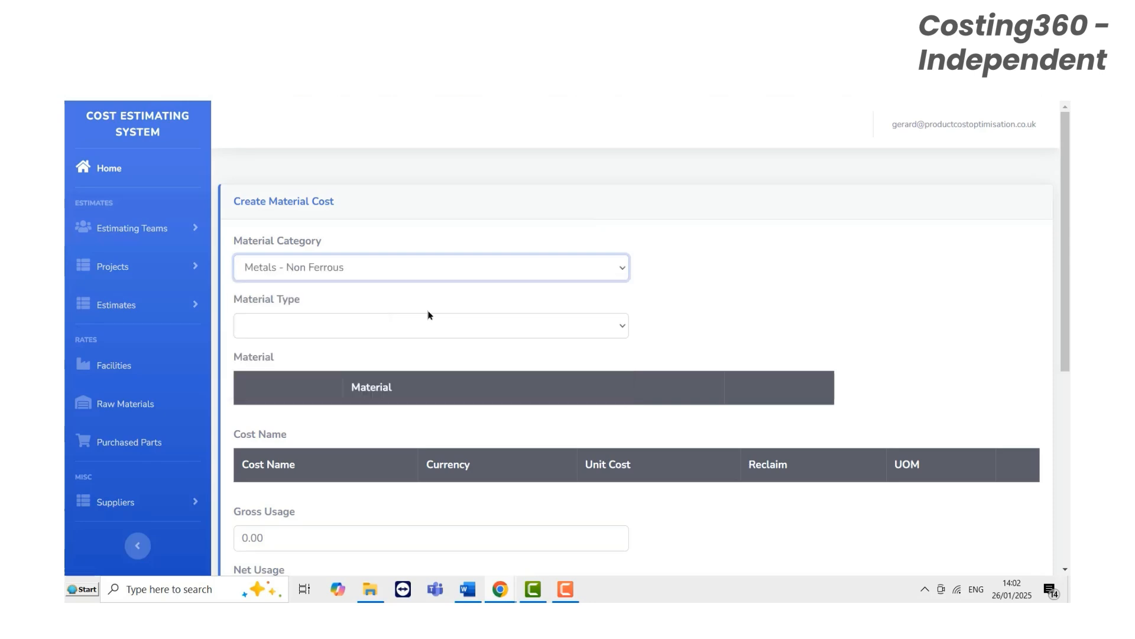
pyautogui.click(620, 326)
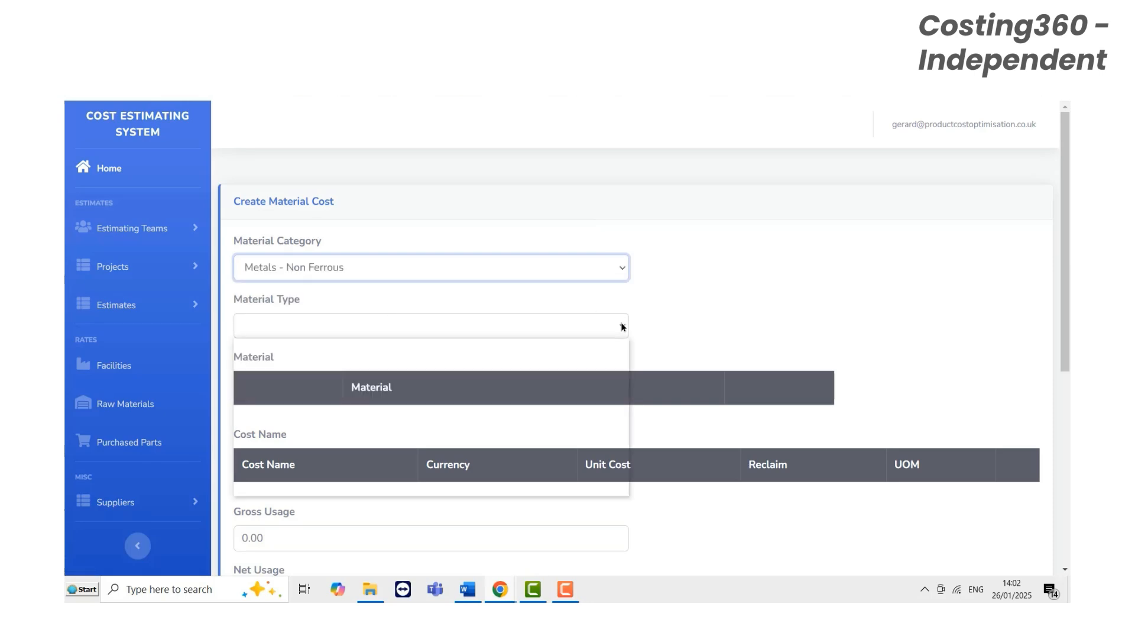
pyautogui.click(302, 372)
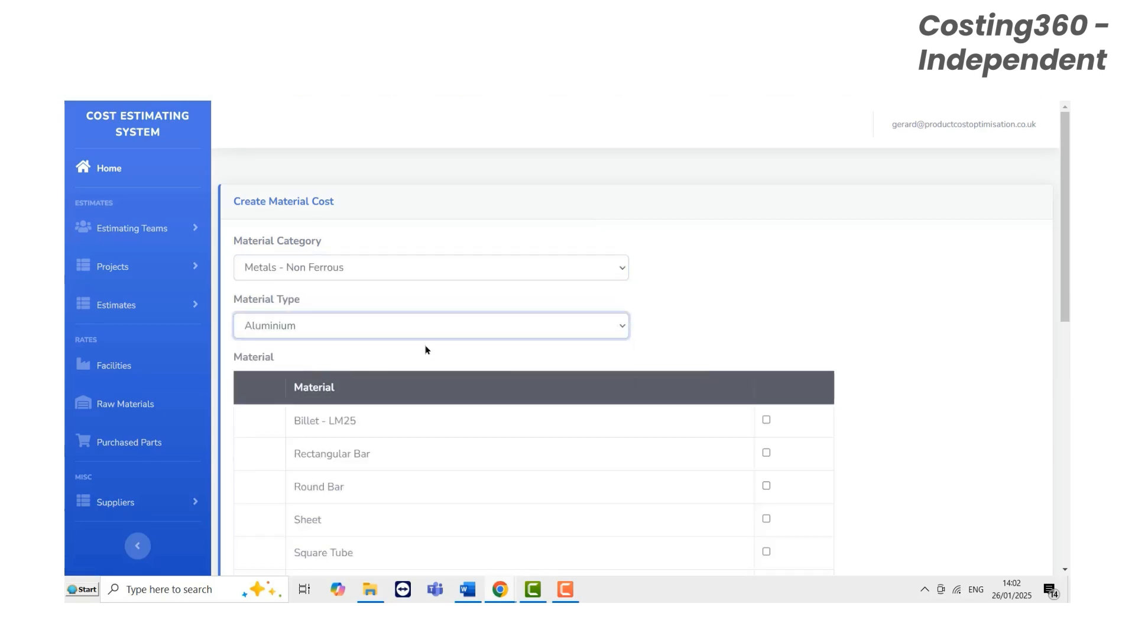
# - Choose Billet - LM25 as the material and select its 2023 - Q1 cost in EUR per KG
pyautogui.scroll(-2, 629, 283)
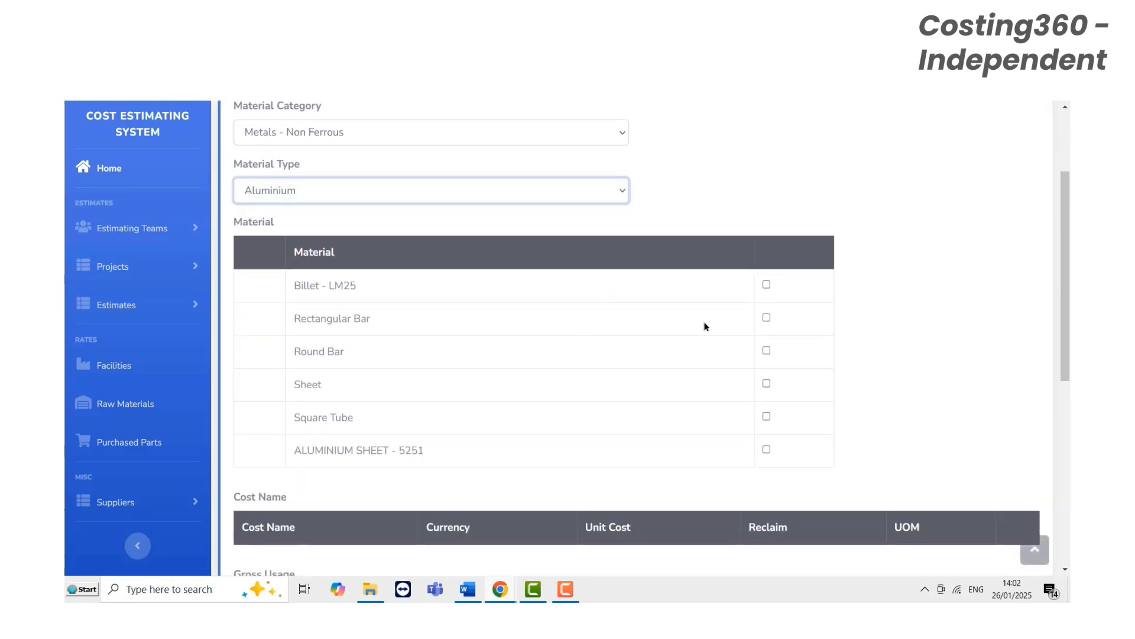
pyautogui.click(767, 284)
pyautogui.scroll(-3, 870, 321)
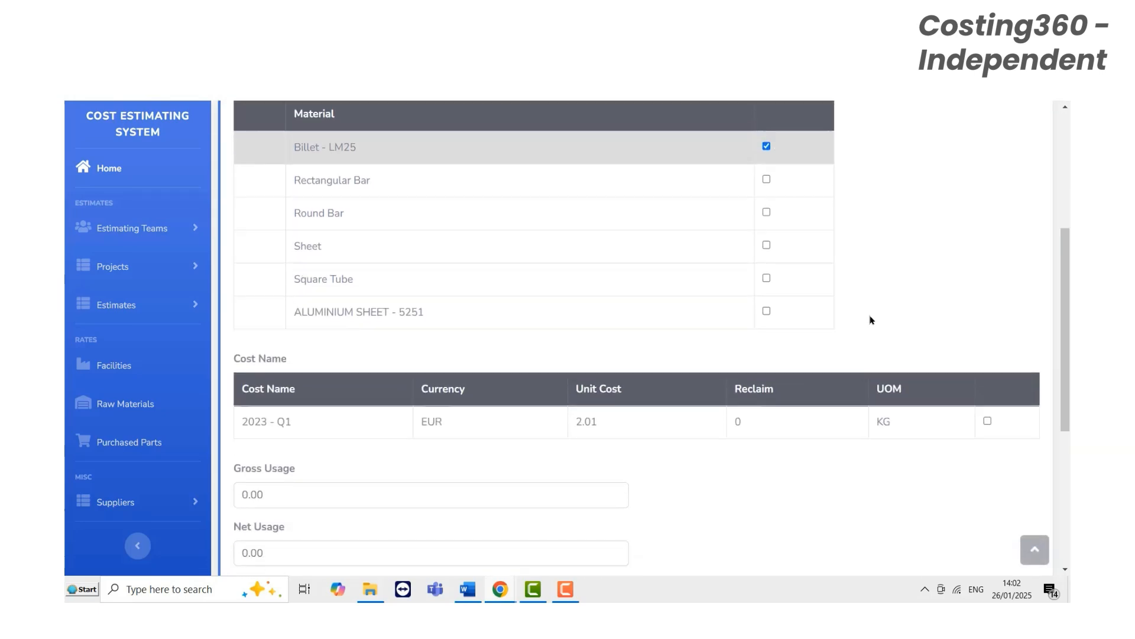
pyautogui.click(988, 357)
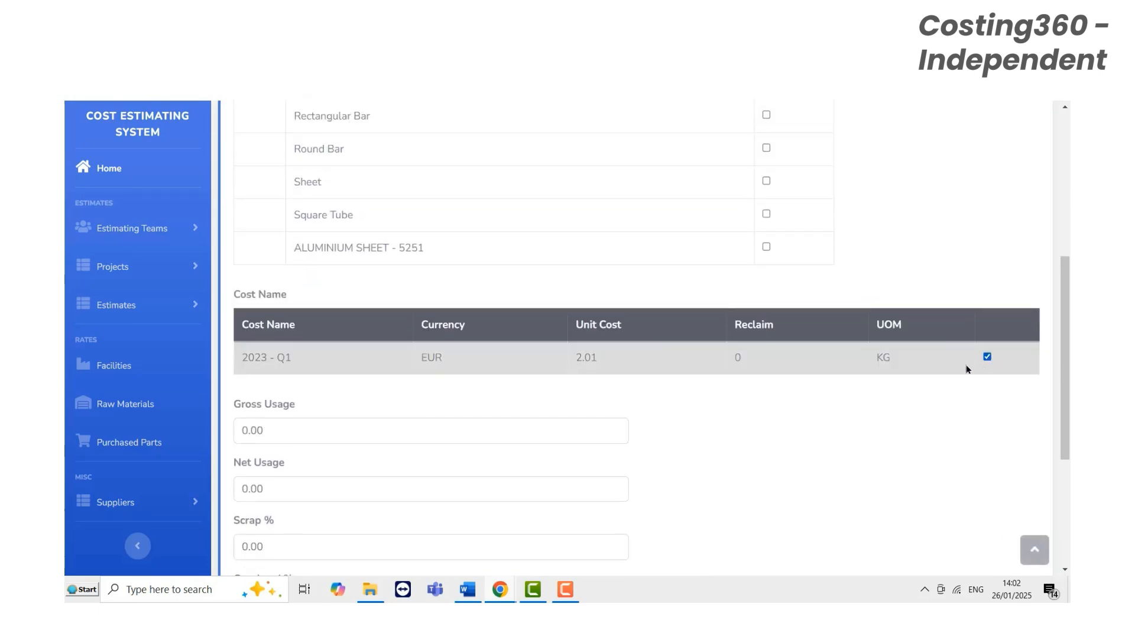
# - Set net usage to .146, scrap to 5% and gross usage to .153, and create the material cost
pyautogui.scroll(-2, 552, 331)
pyautogui.click(298, 358)
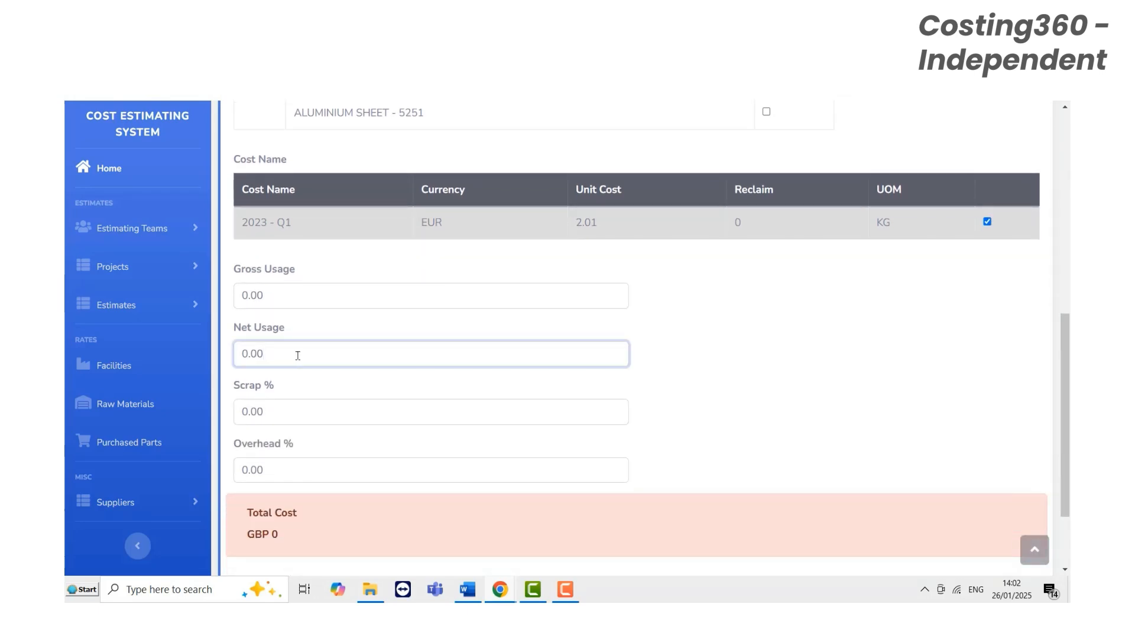
pyautogui.write('.146')
pyautogui.doubleClick(294, 413)
pyautogui.write('5')
pyautogui.doubleClick(276, 294)
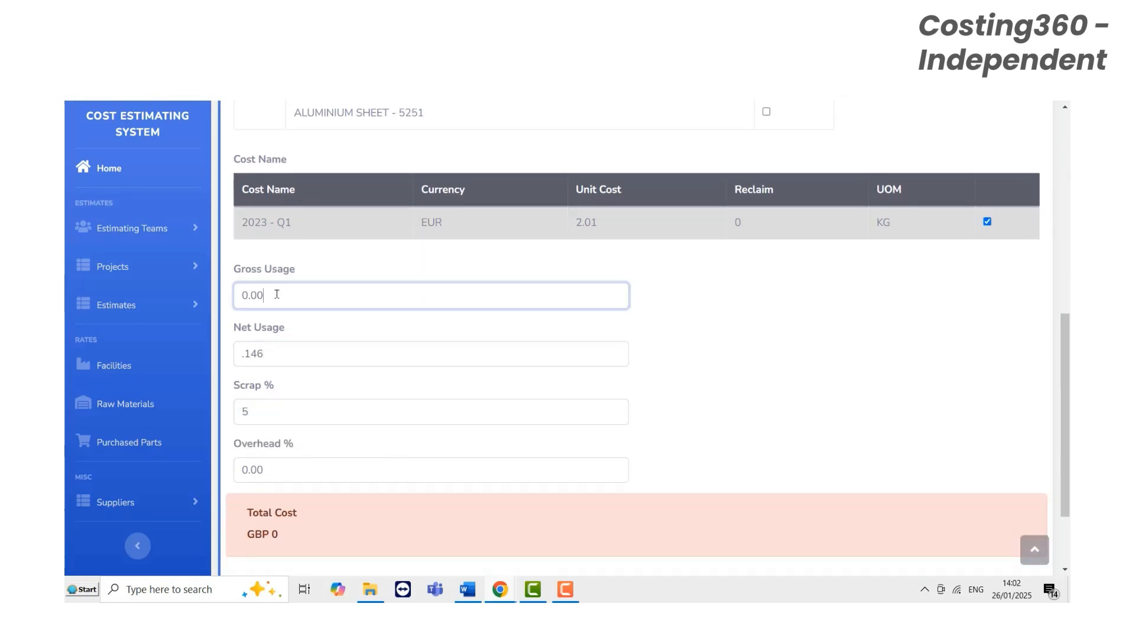
pyautogui.write('.153')
pyautogui.scroll(-2, 515, 393)
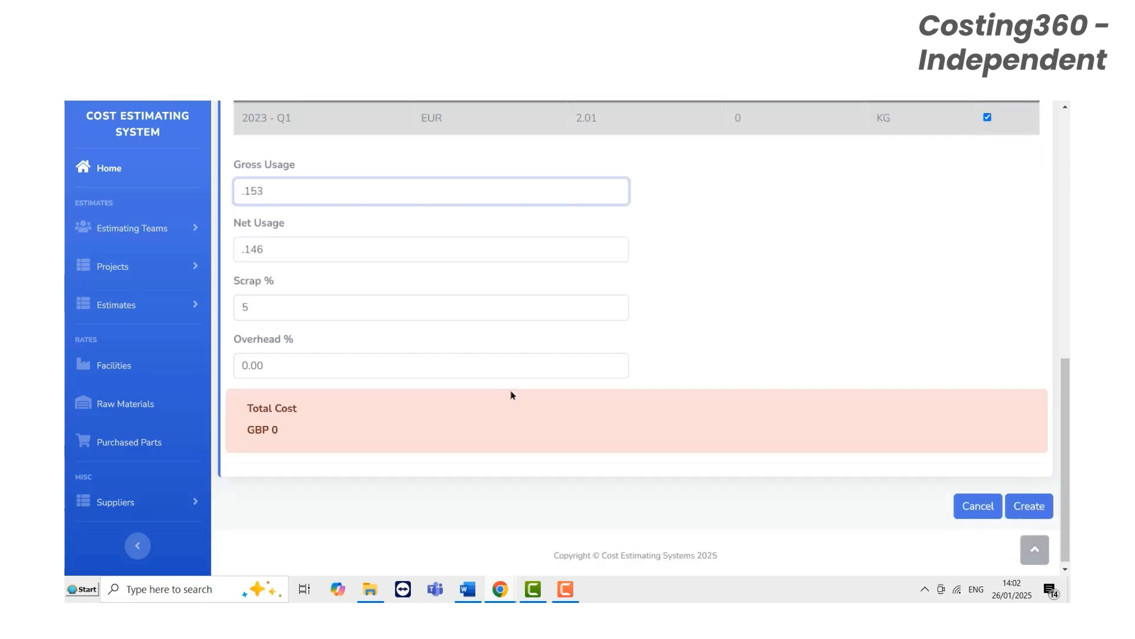
pyautogui.click(496, 370)
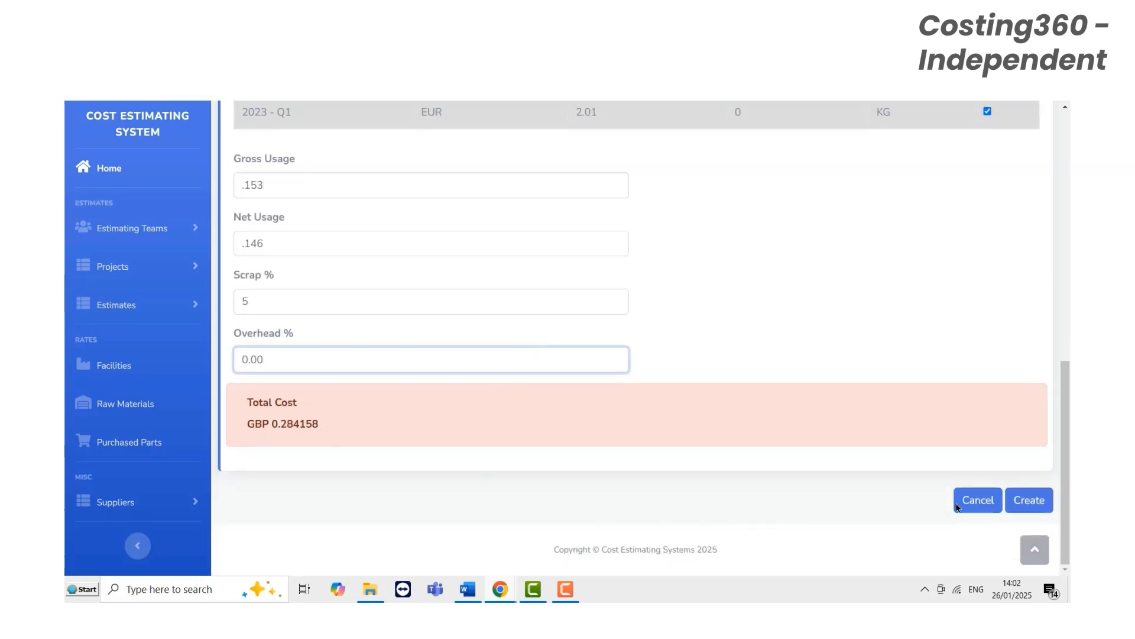
pyautogui.click(1028, 504)
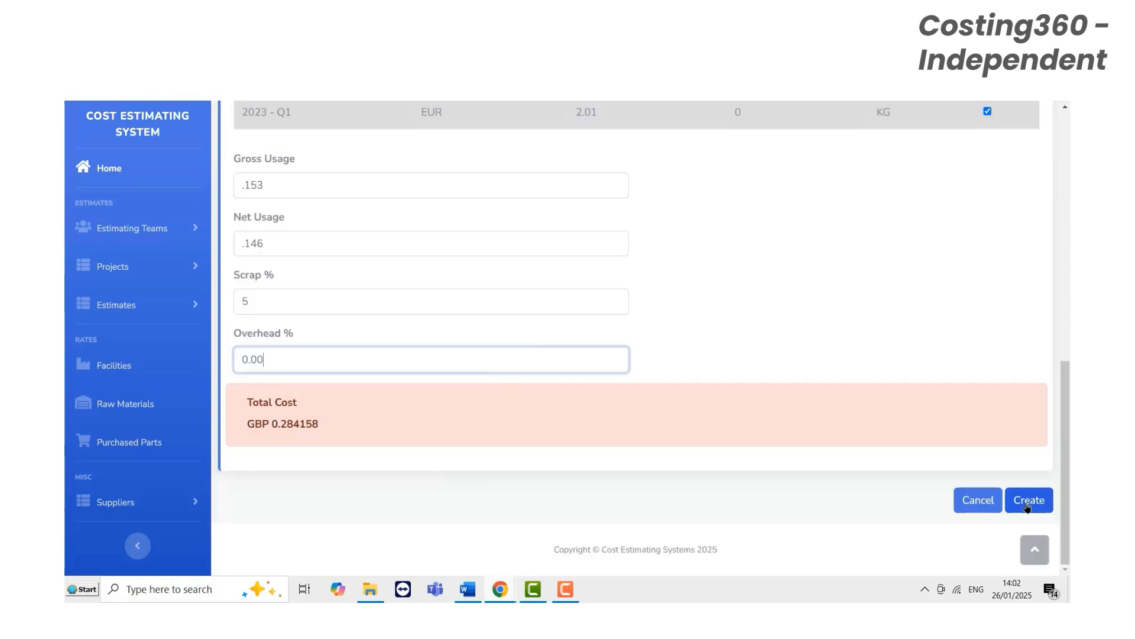
pyautogui.click(1027, 504)
pyautogui.click(1027, 504)
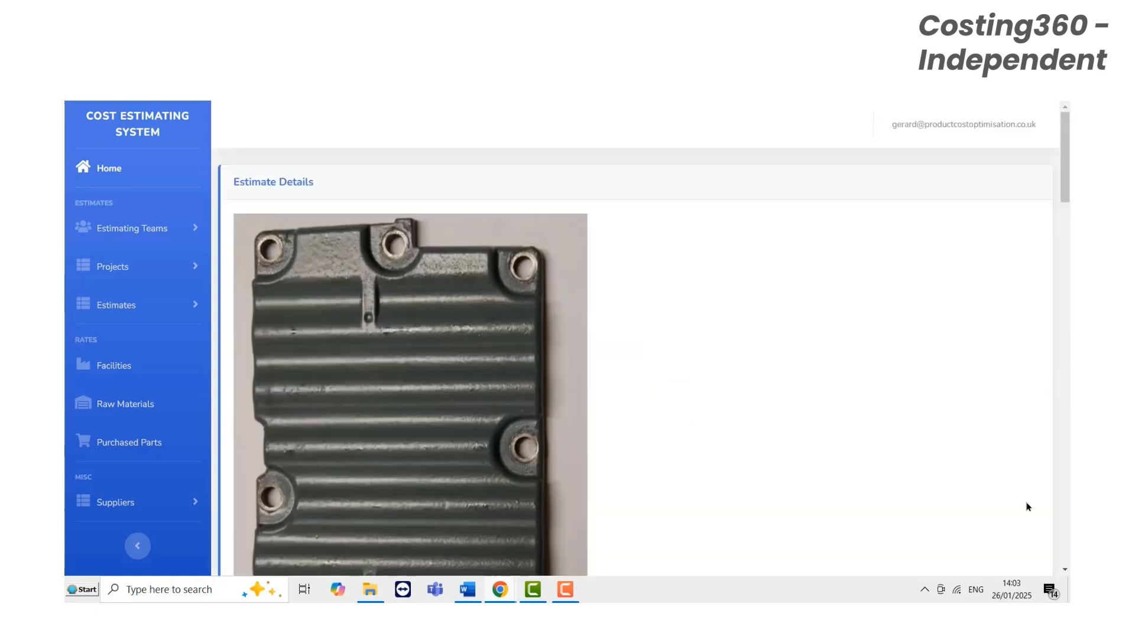
# - Review the estimate's Raw Materials and Process Costs sections
pyautogui.scroll(-5, 684, 378)
pyautogui.scroll(-15, 686, 380)
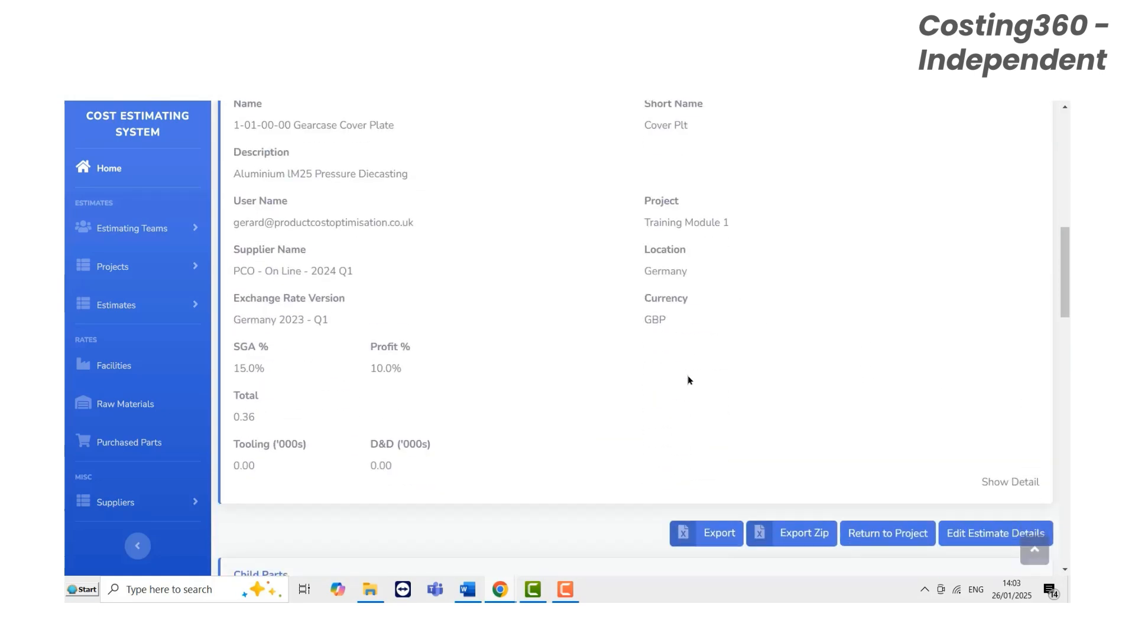
pyautogui.scroll(-2, 689, 382)
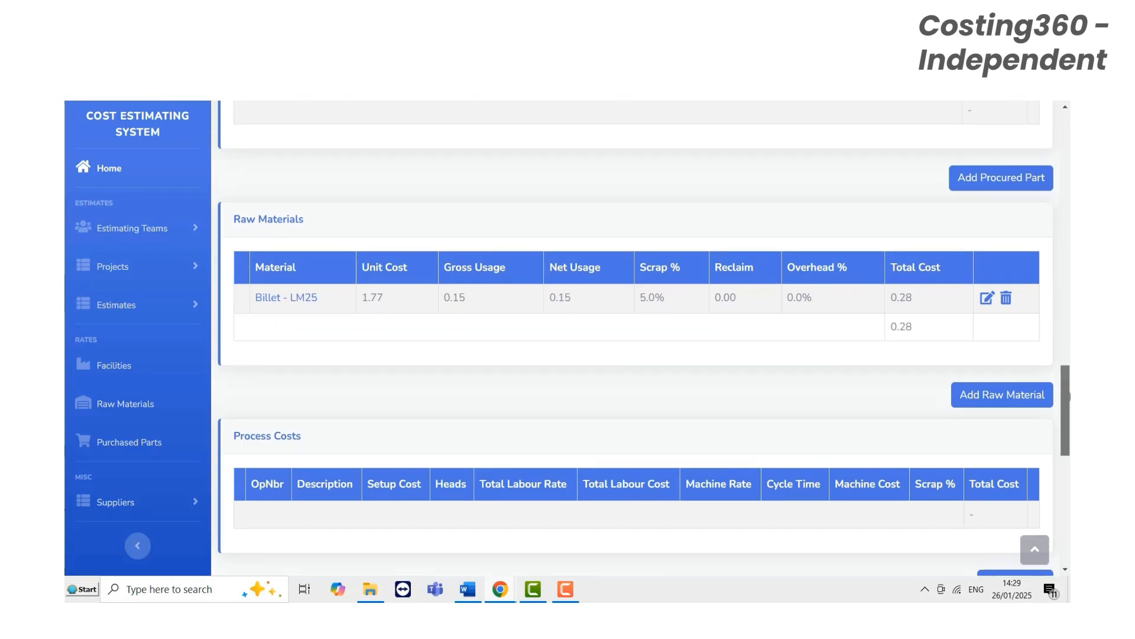
pyautogui.scroll(-3, 1068, 428)
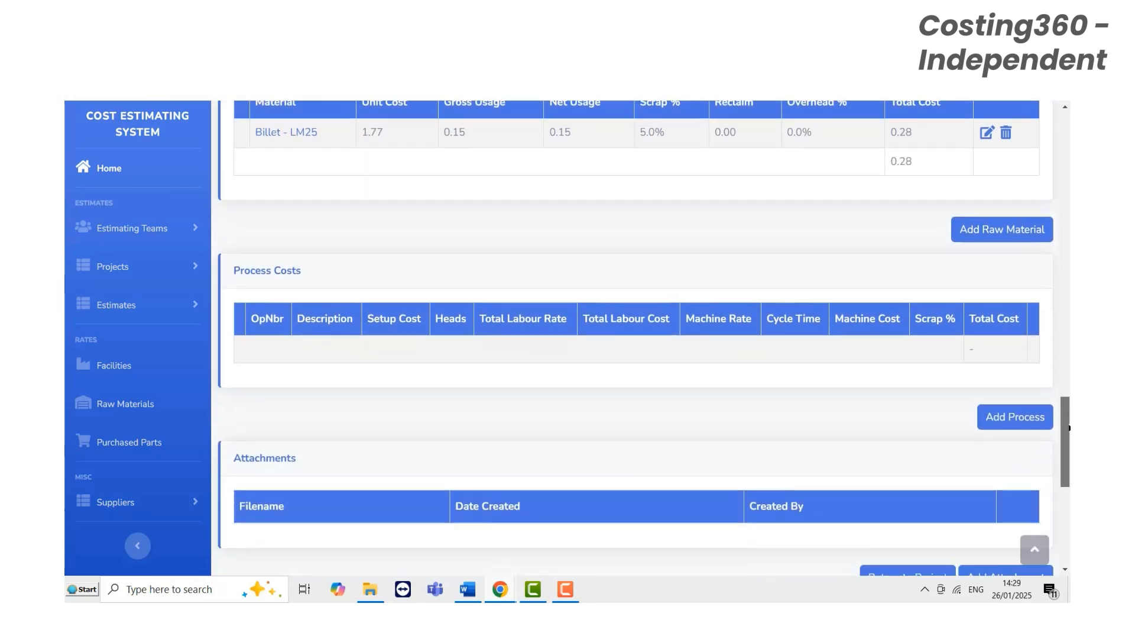
pyautogui.moveTo(1069, 427); pyautogui.dragTo(1069, 429)
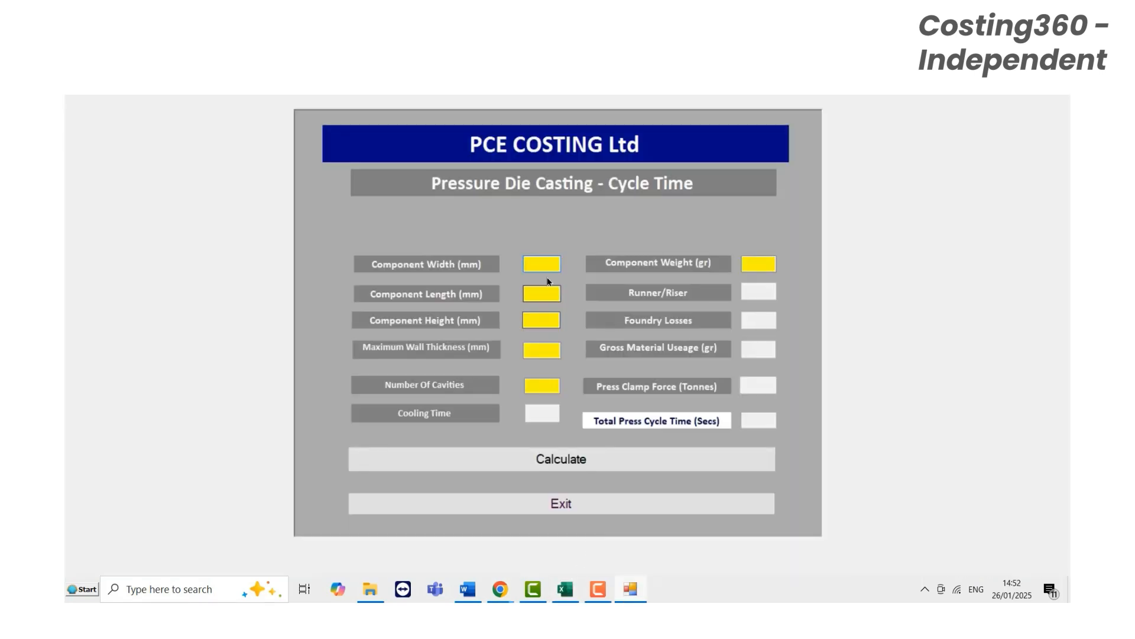
# - In the PCE Costing pressure die casting calculator, set component width to 140 mm, length to 140 mm and height to 9 mm
pyautogui.click(539, 263)
pyautogui.write('140')
pyautogui.click(532, 291)
pyautogui.write('140')
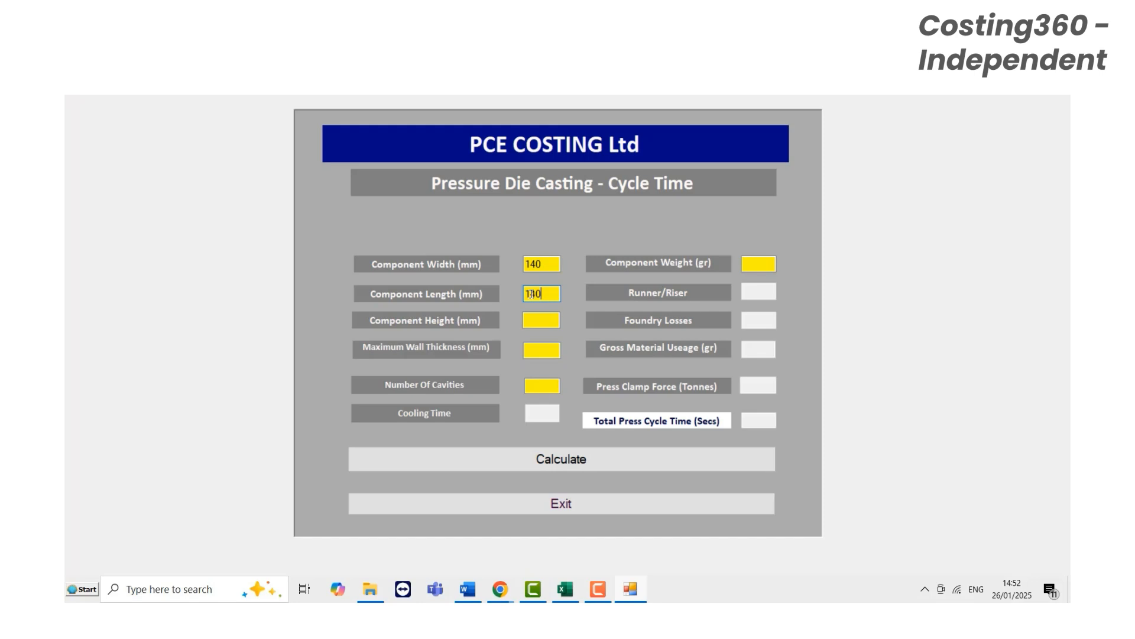
pyautogui.click(538, 318)
pyautogui.write('9')
# - Set component weight to 146 gr and maximum wall thickness to 9 mm, fill in the number of cavities, and calculate the cycle time
pyautogui.click(755, 266)
pyautogui.write('146')
pyautogui.click(538, 350)
pyautogui.write('9')
pyautogui.click(529, 379)
pyautogui.click(604, 459)
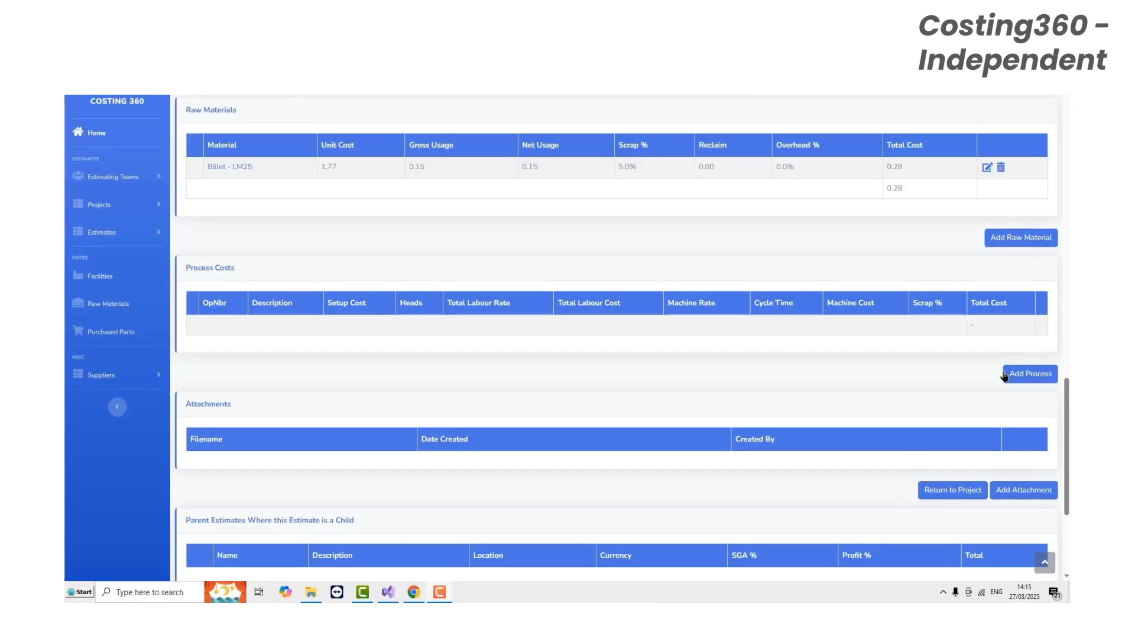
# - In the Costing 360 estimate, add a process with operation number 10 and description Die Casting
pyautogui.click(1005, 376)
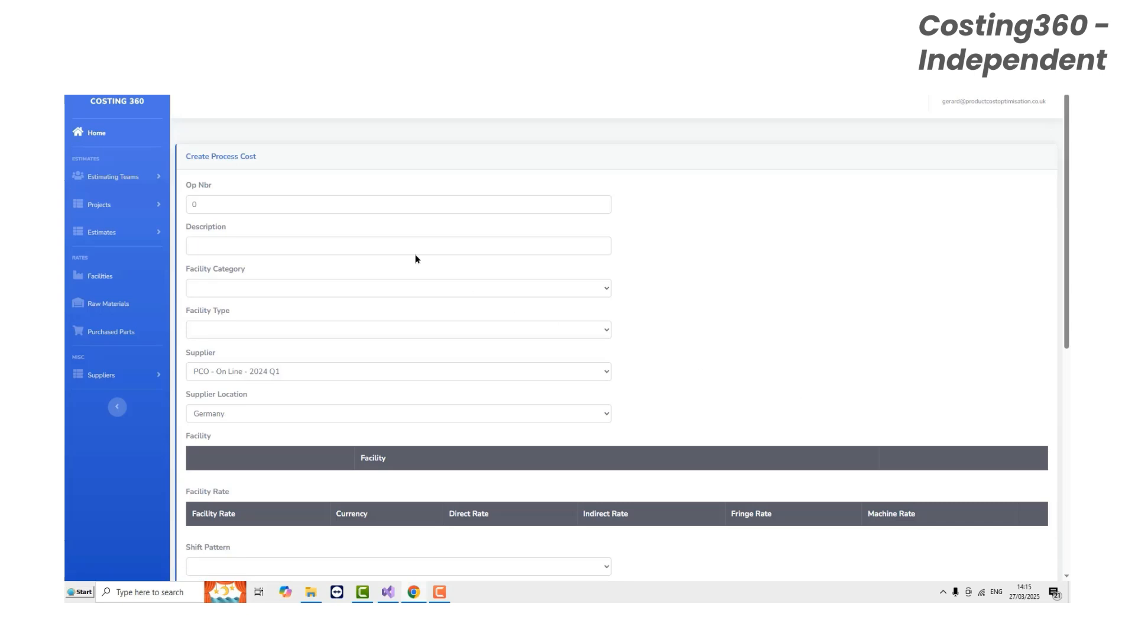
pyautogui.doubleClick(192, 204)
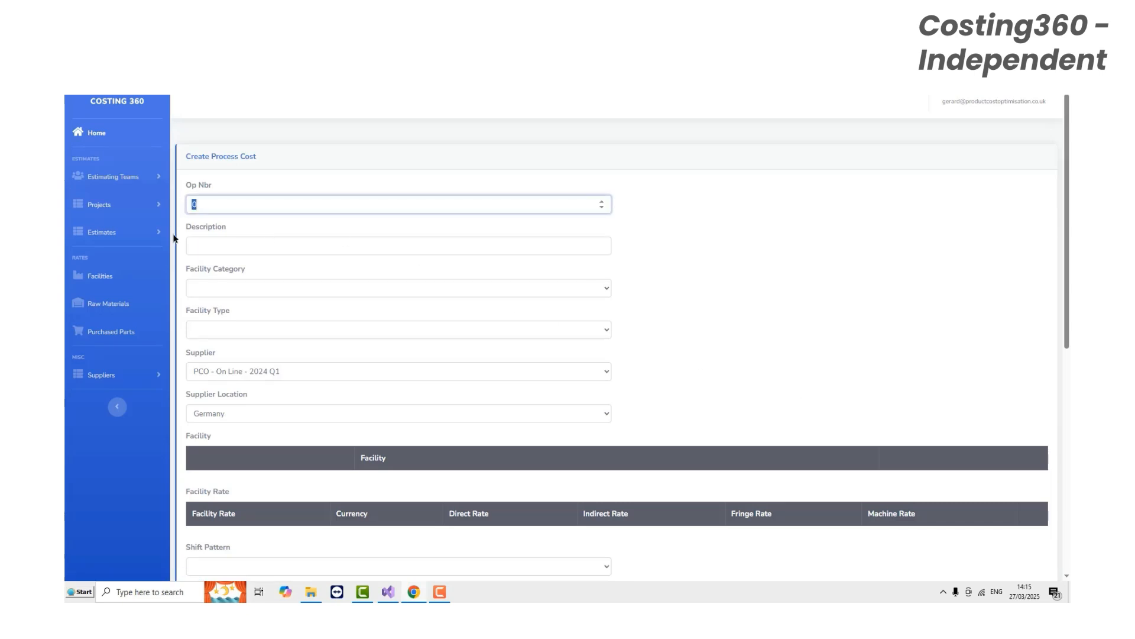
pyautogui.write('10')
pyautogui.click(203, 245)
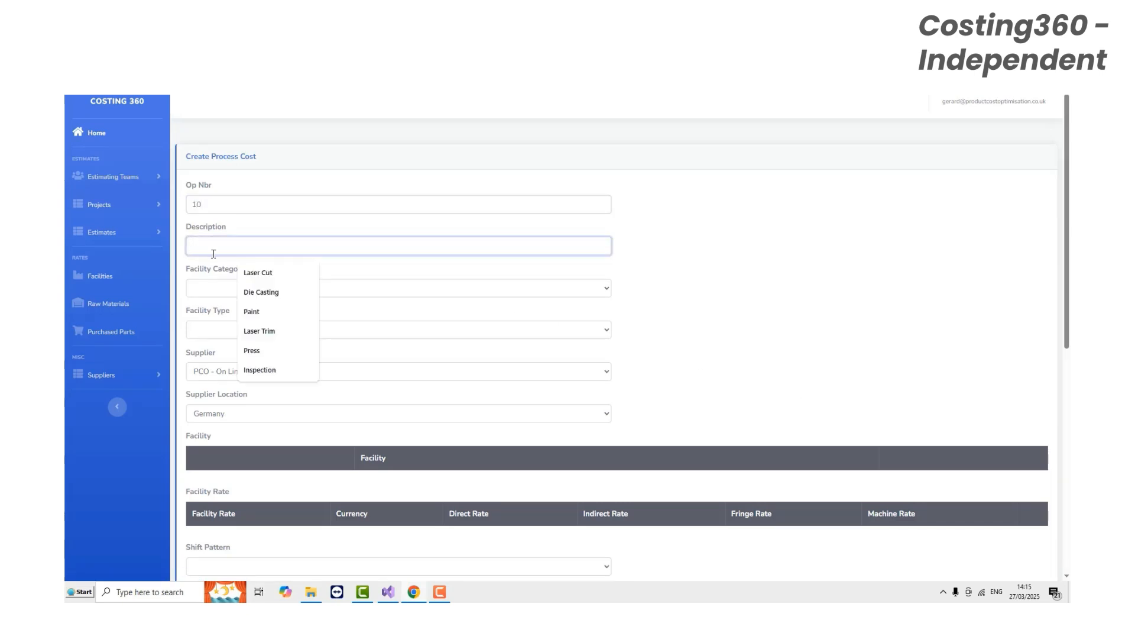
pyautogui.click(253, 293)
# - Set the process's facility category to Metal Casting and its facility type to Pressure Die Casting
pyautogui.click(229, 288)
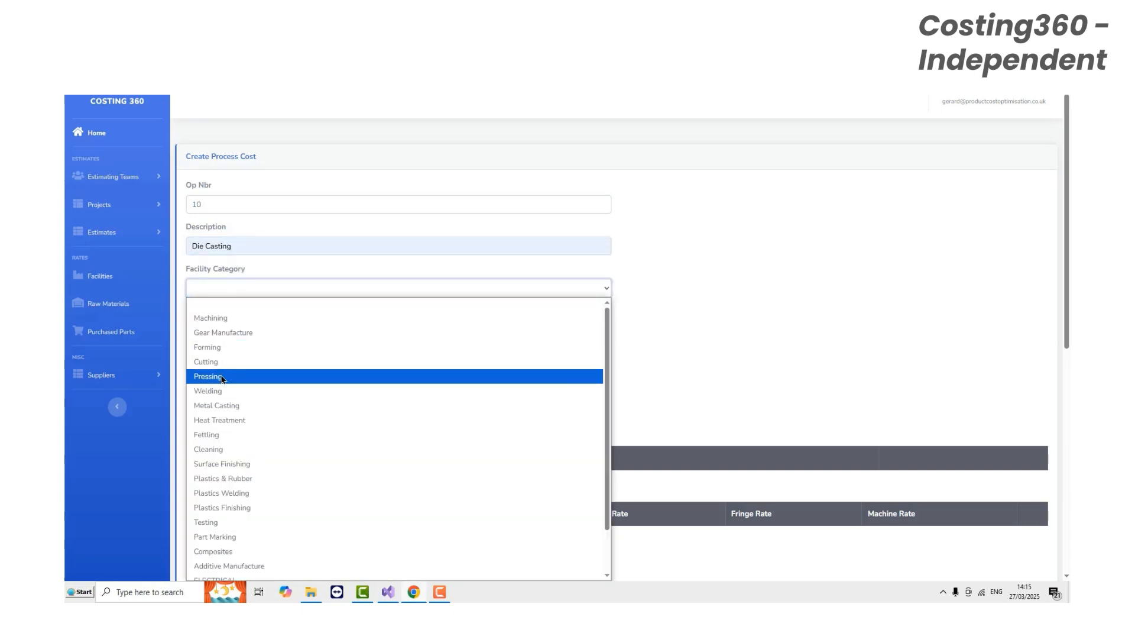
pyautogui.click(224, 407)
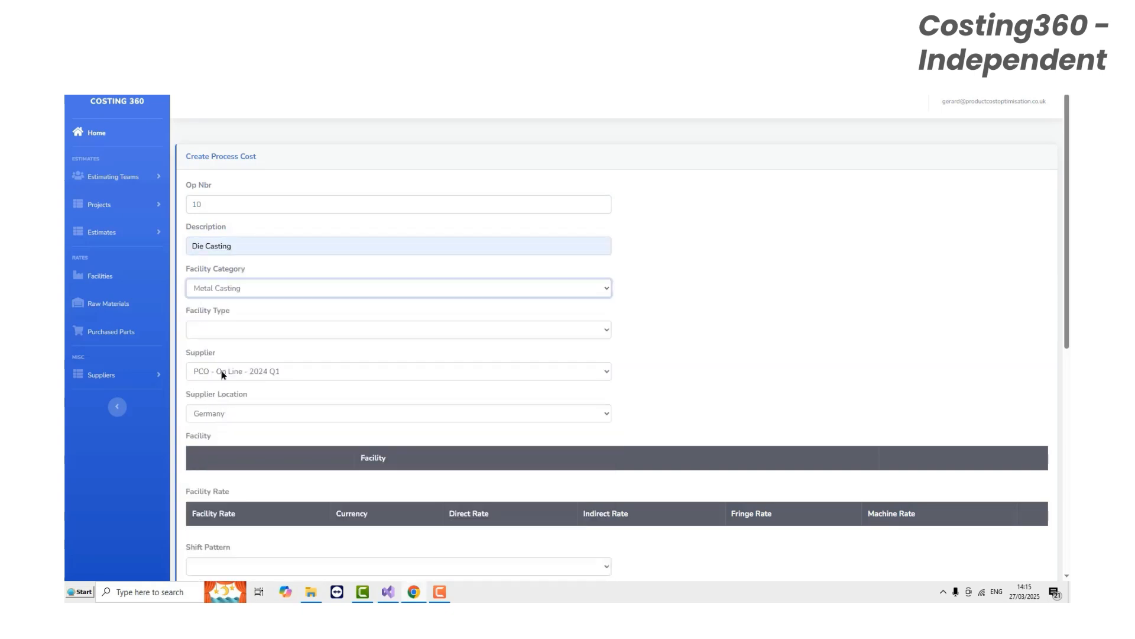
pyautogui.click(228, 330)
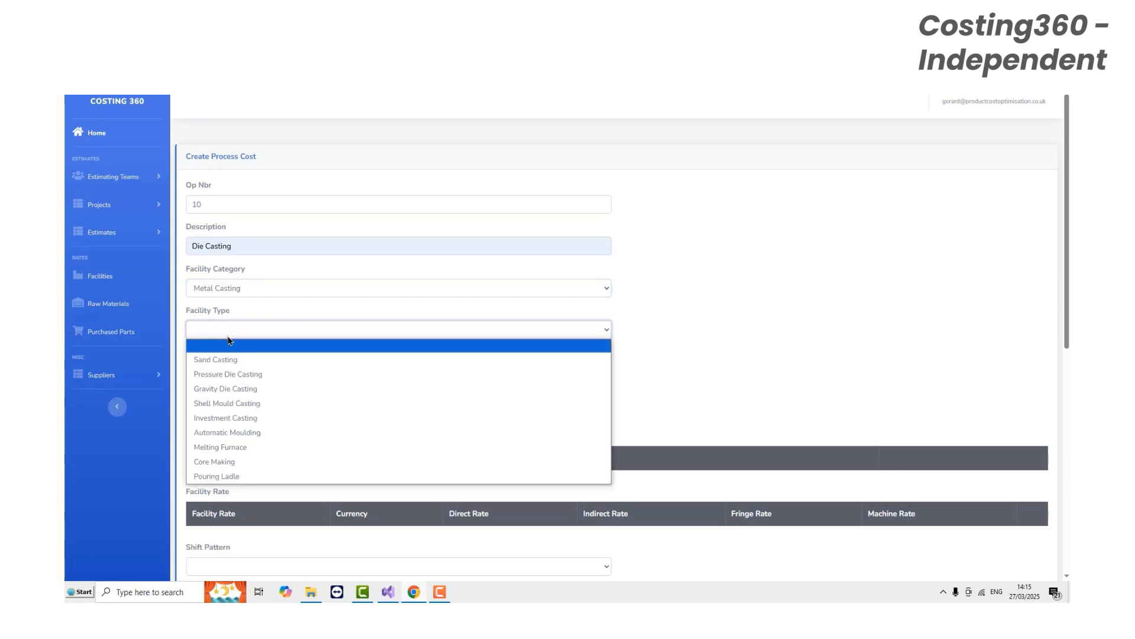
pyautogui.click(233, 375)
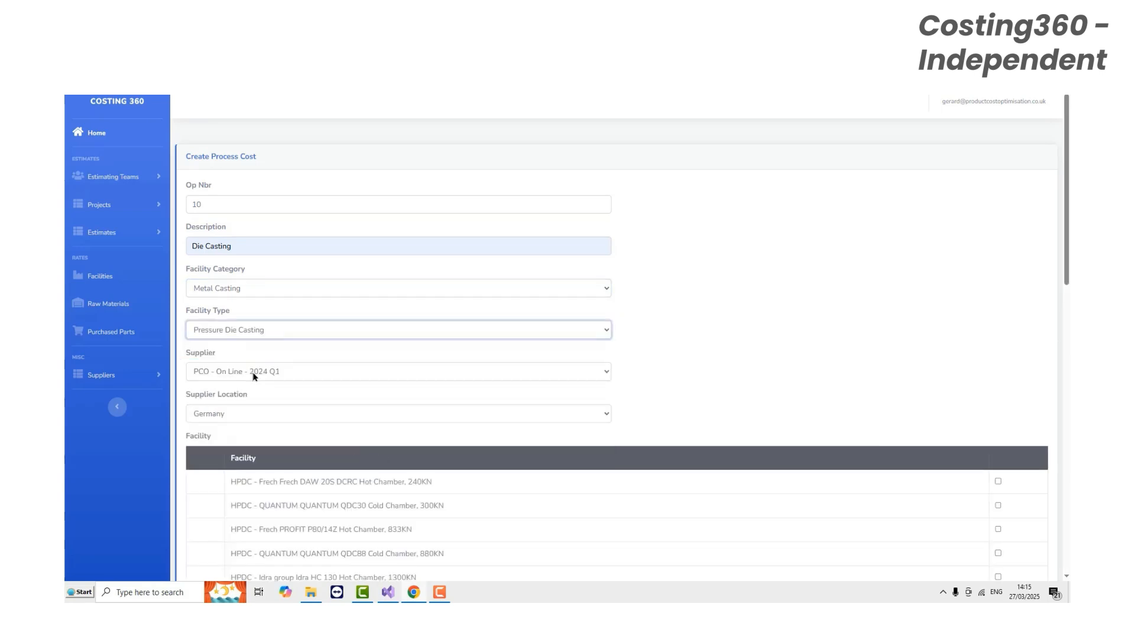
# - Choose PCO - On Line - 2024 Q1 as the supplier and keep Germany as the supplier location
pyautogui.click(607, 374)
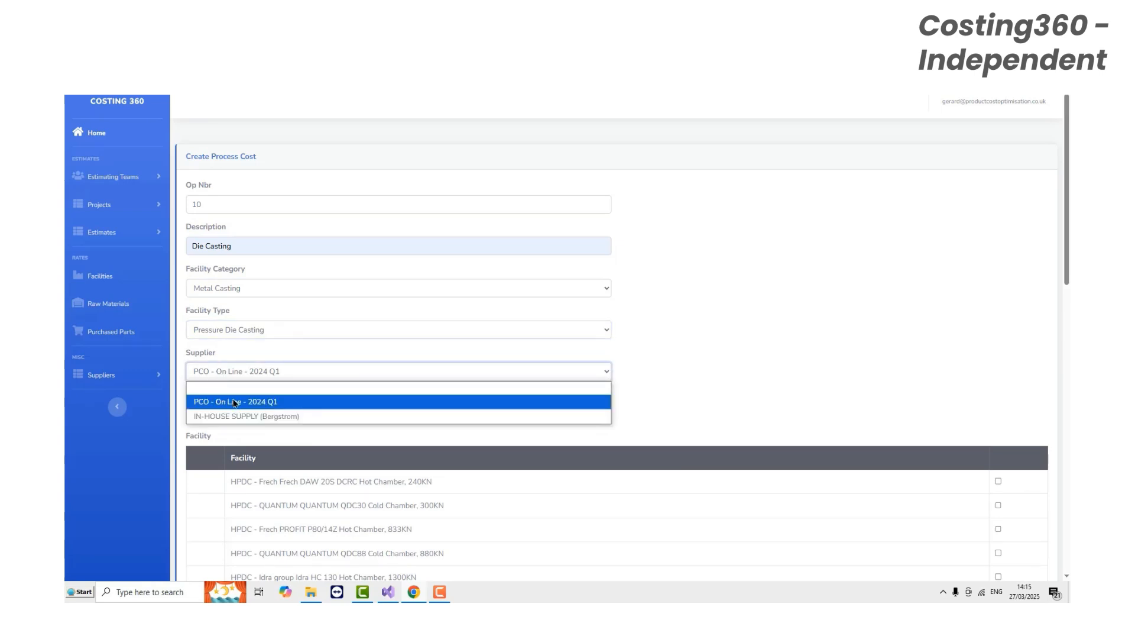
pyautogui.click(234, 403)
pyautogui.click(231, 419)
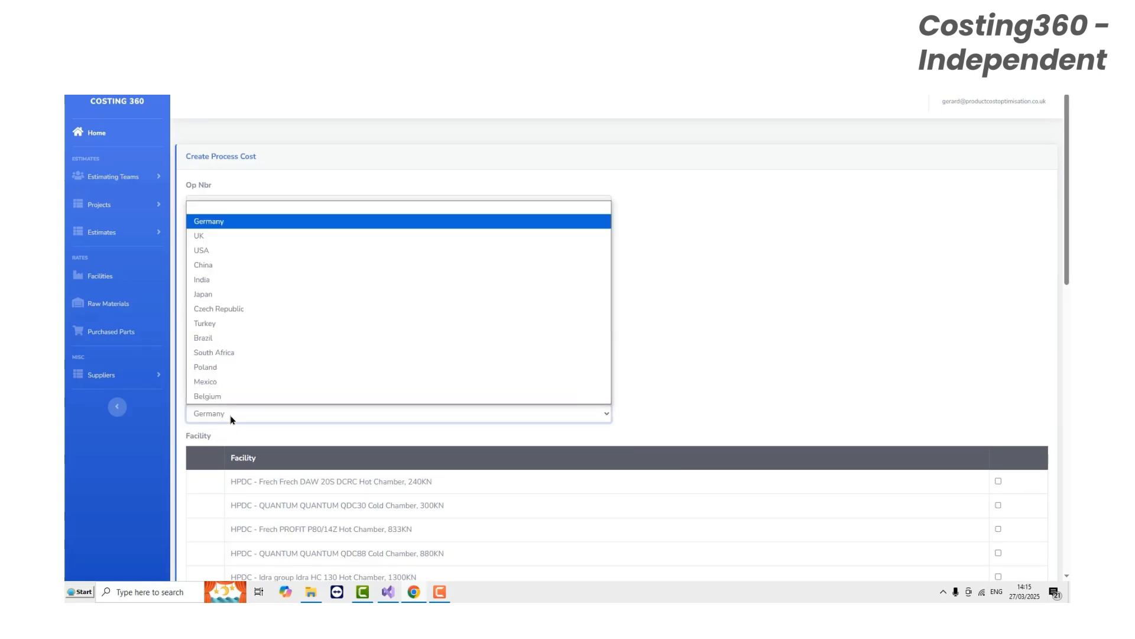
pyautogui.click(234, 419)
# - Select the HPDC - QUANTUM QDC200 Cold Chamber, 2000KN facility and its Germany 2023 facility rate
pyautogui.scroll(-4, 331, 395)
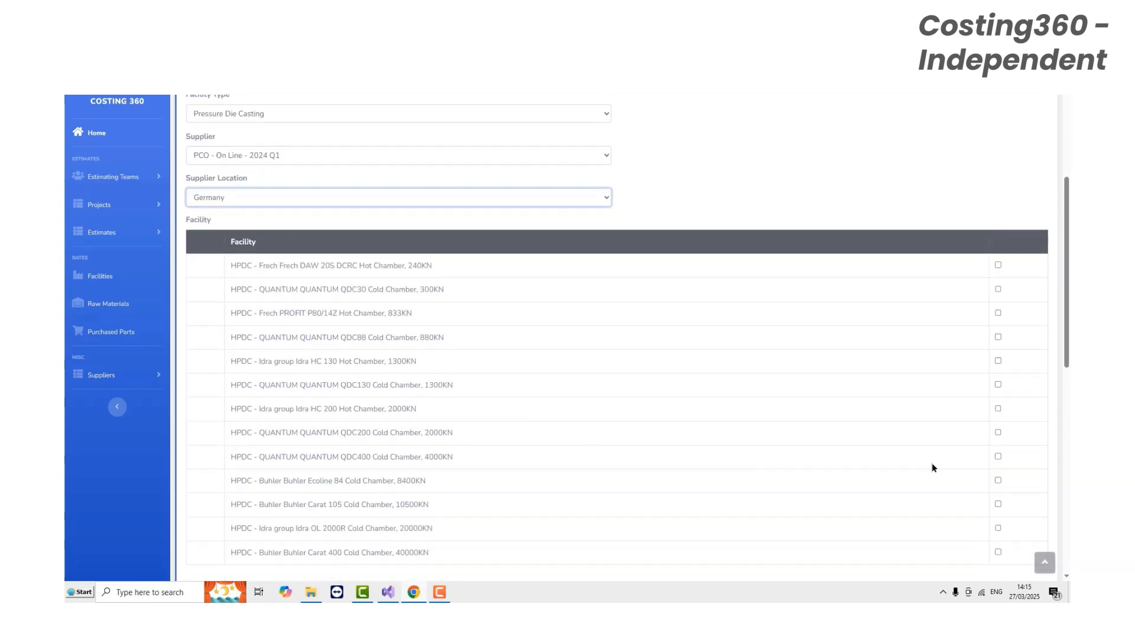
pyautogui.click(998, 433)
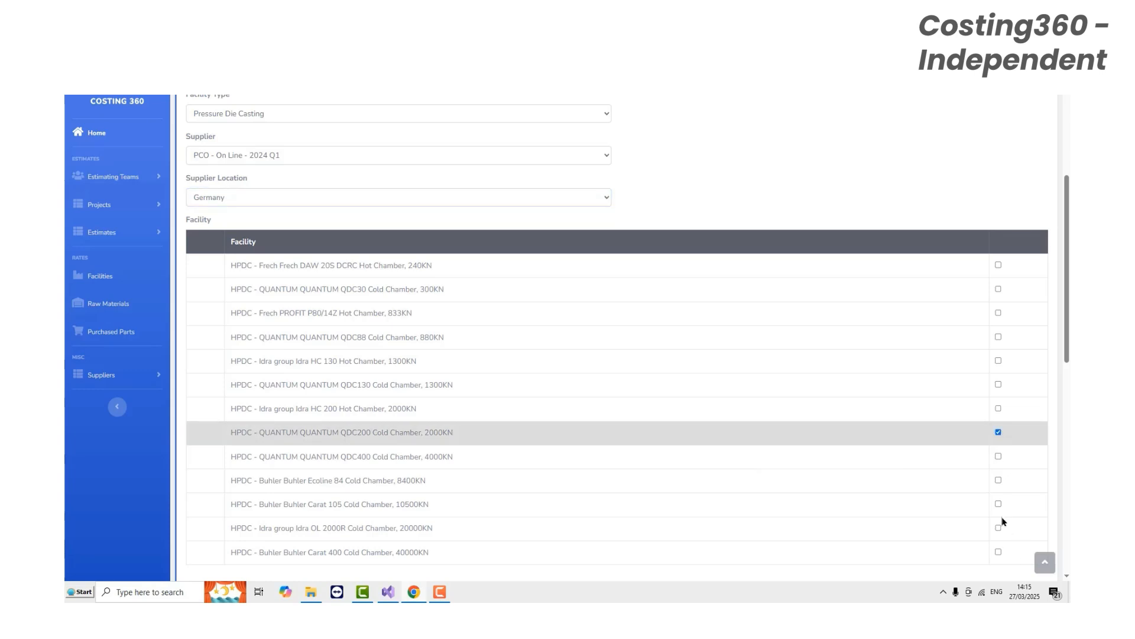
pyautogui.scroll(-1, 1003, 521)
pyautogui.scroll(-3, 1003, 521)
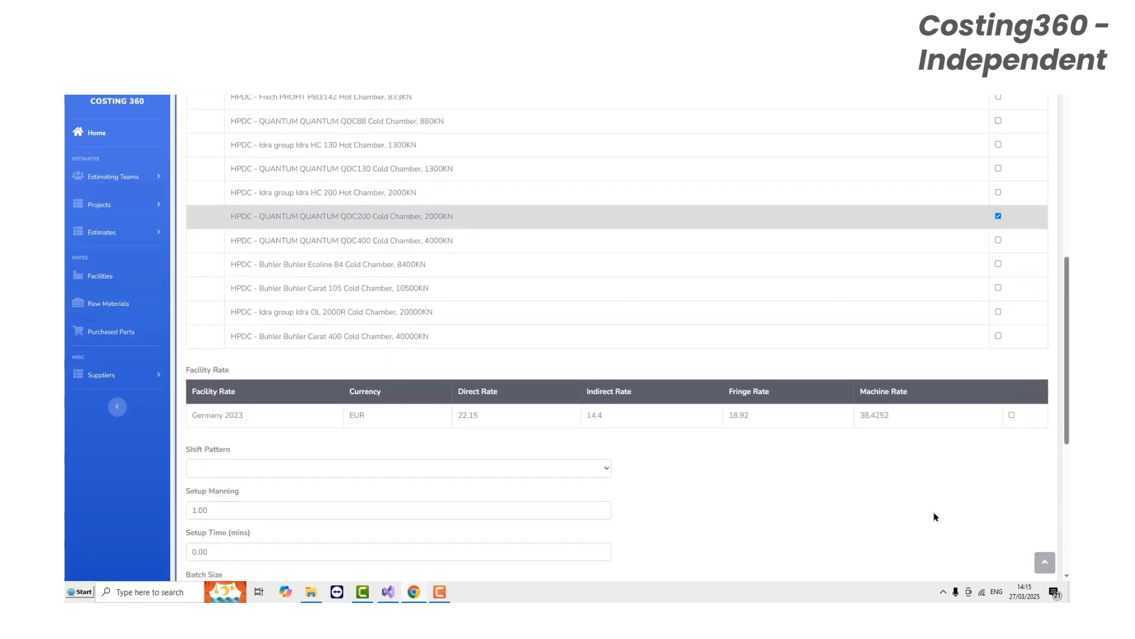
pyautogui.click(1012, 415)
# - Set the shift pattern to Single Day Shift and the setup time to 120 minutes
pyautogui.scroll(-3, 446, 482)
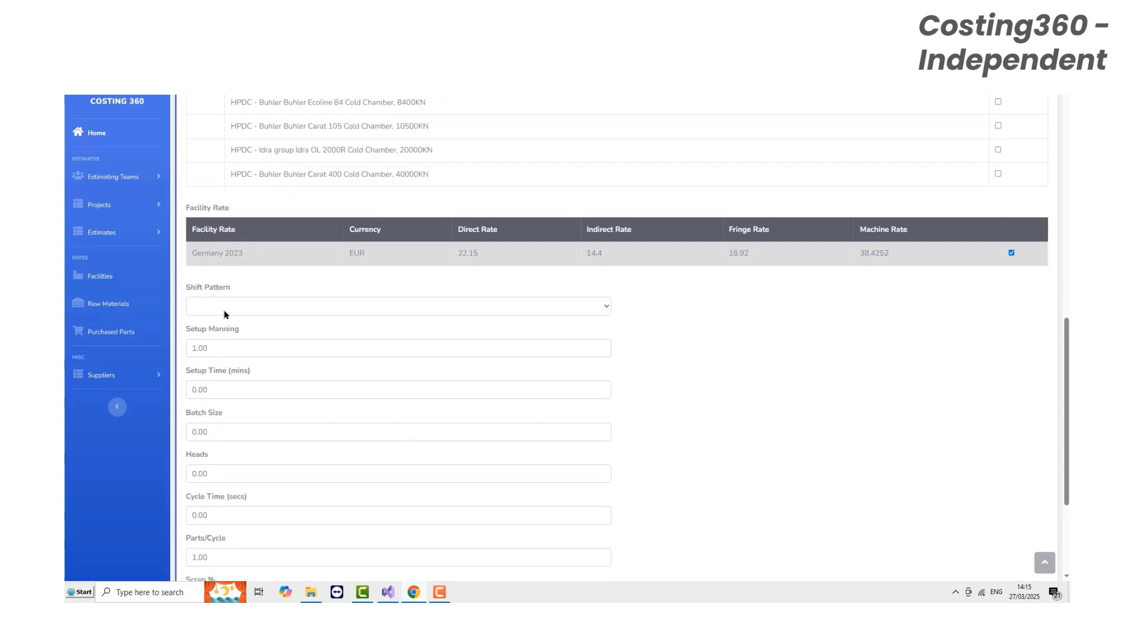
pyautogui.click(207, 308)
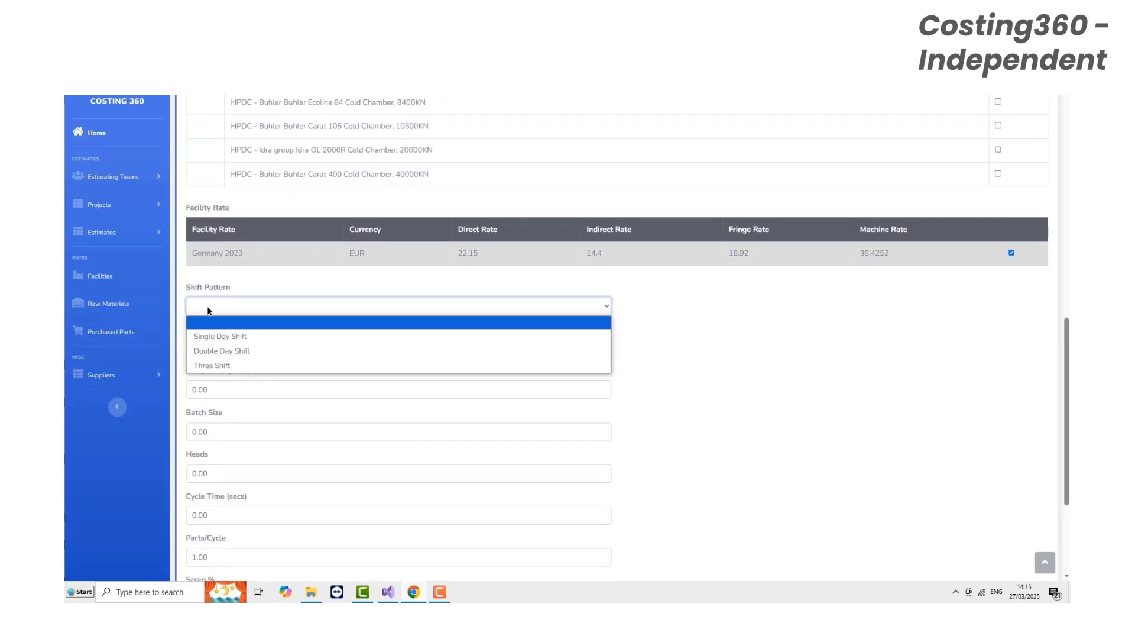
pyautogui.click(217, 337)
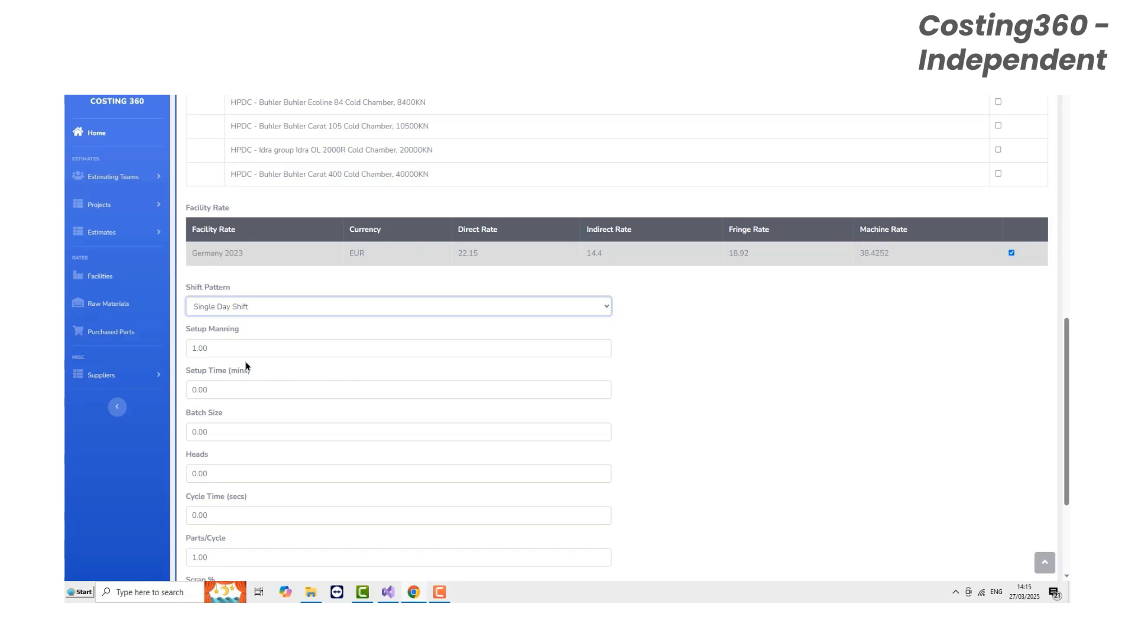
pyautogui.doubleClick(212, 391)
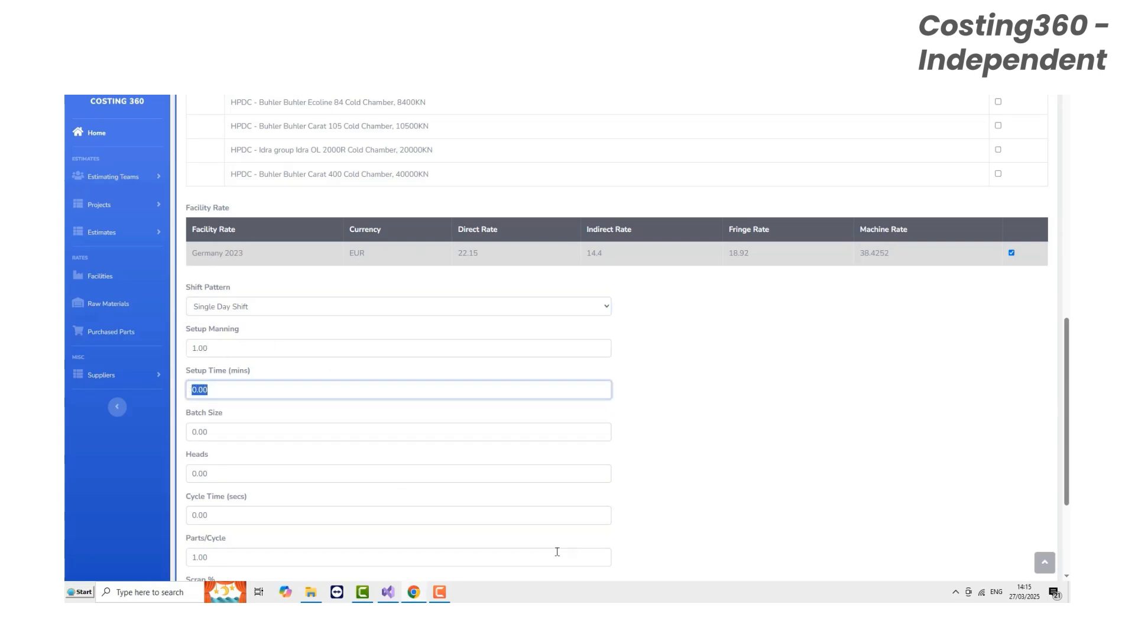
pyautogui.write('120')
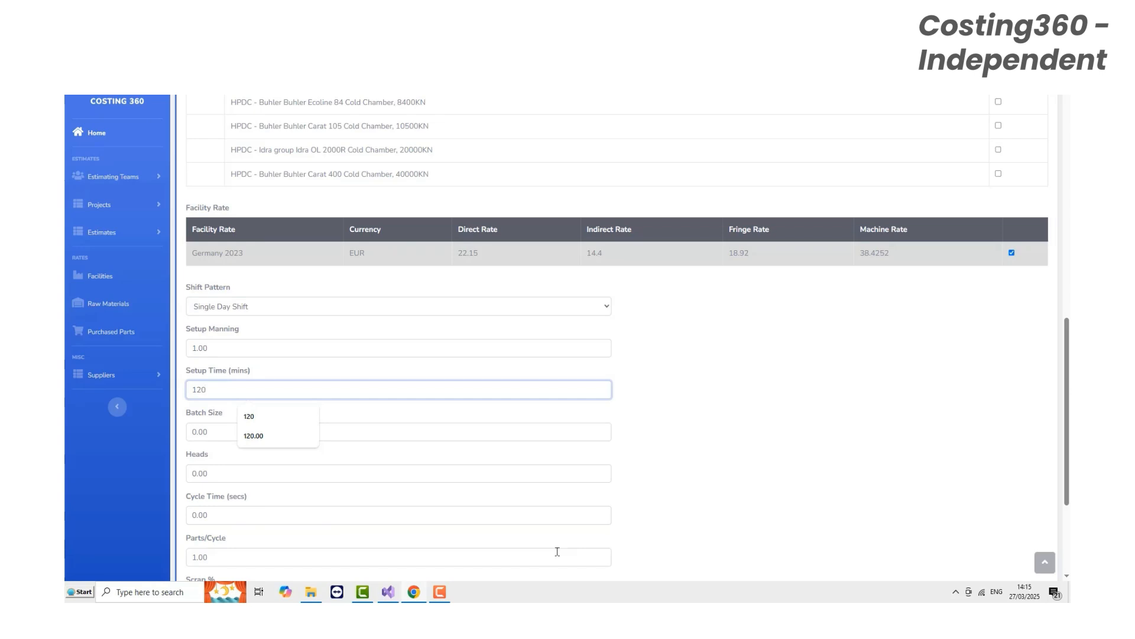
# - Set the process's batch size to 300 and the number of heads to 1
pyautogui.click(733, 540)
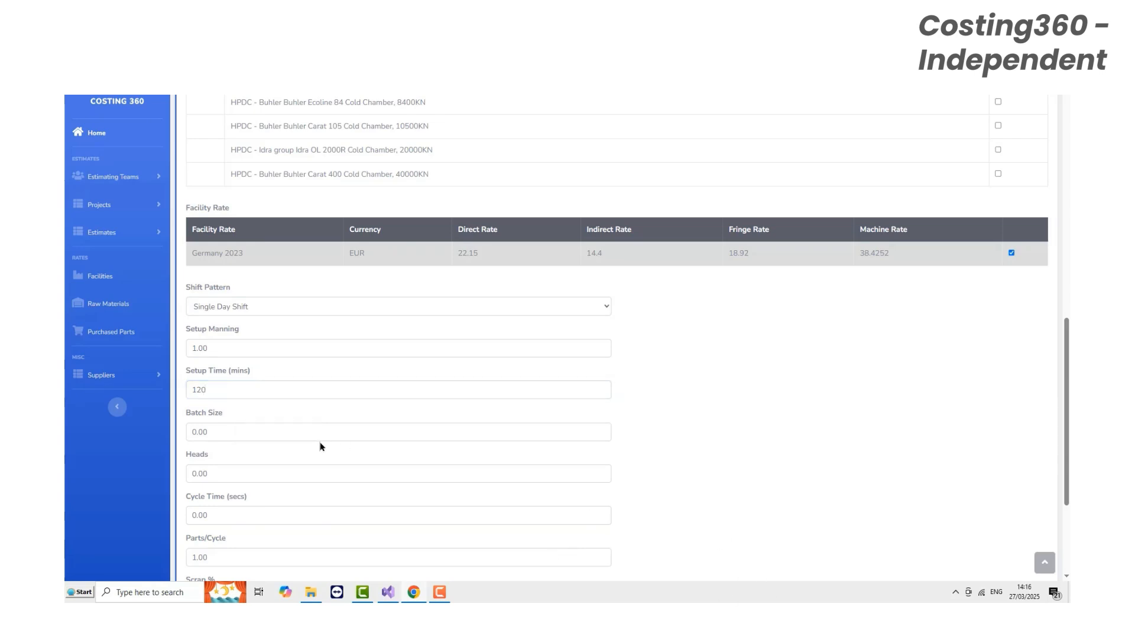
pyautogui.doubleClick(223, 432)
pyautogui.write('3')
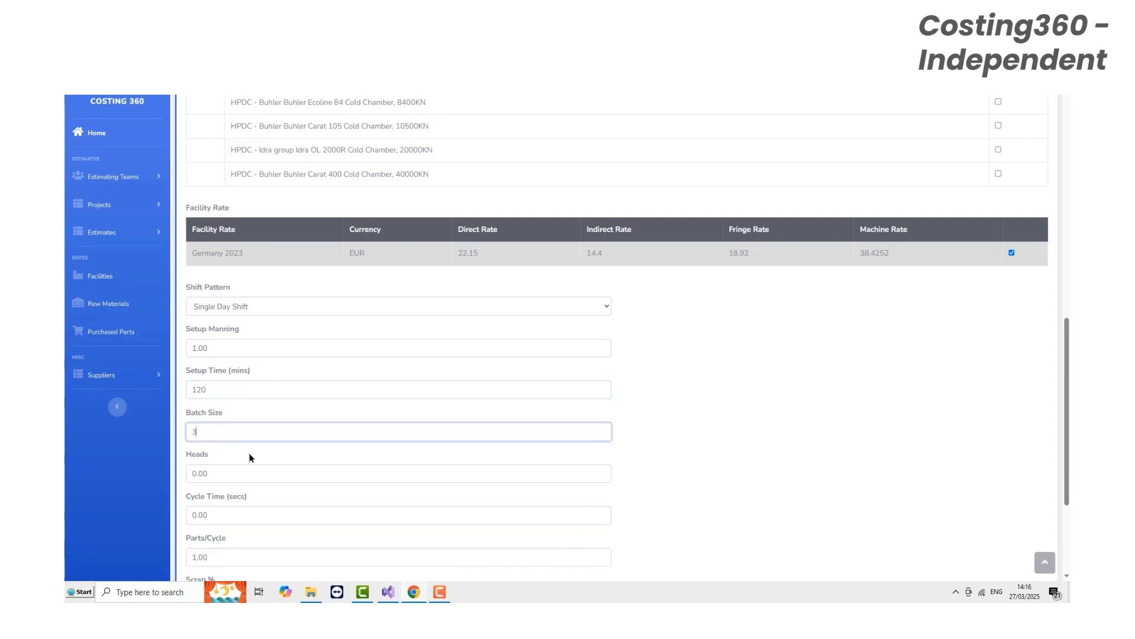
pyautogui.write('00')
pyautogui.click(737, 498)
pyautogui.scroll(-3, 369, 426)
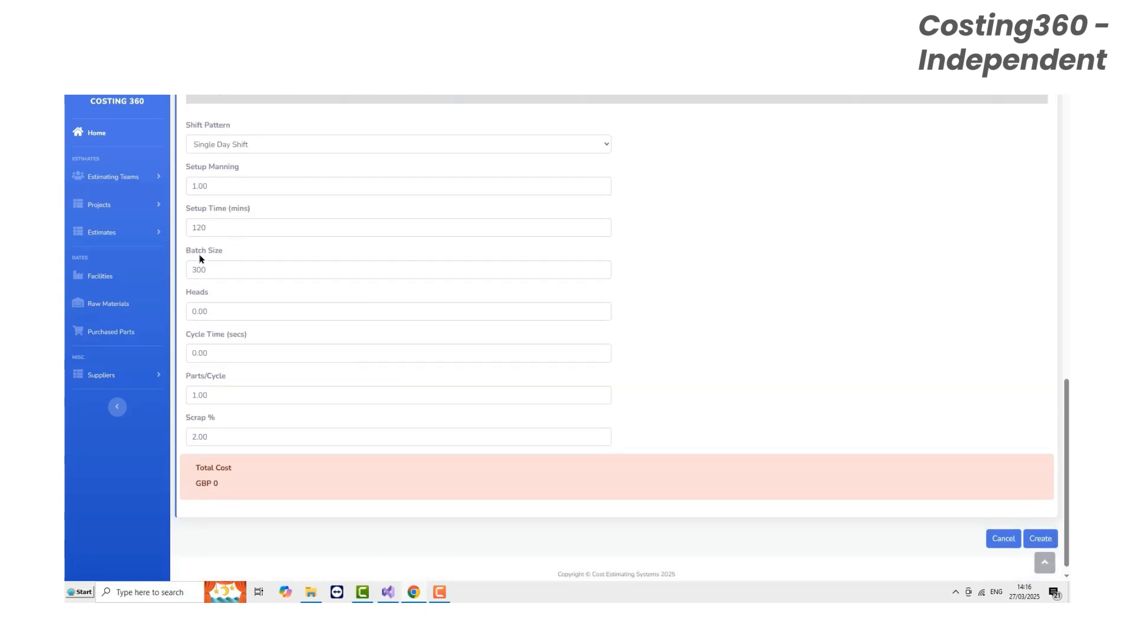
pyautogui.click(210, 310)
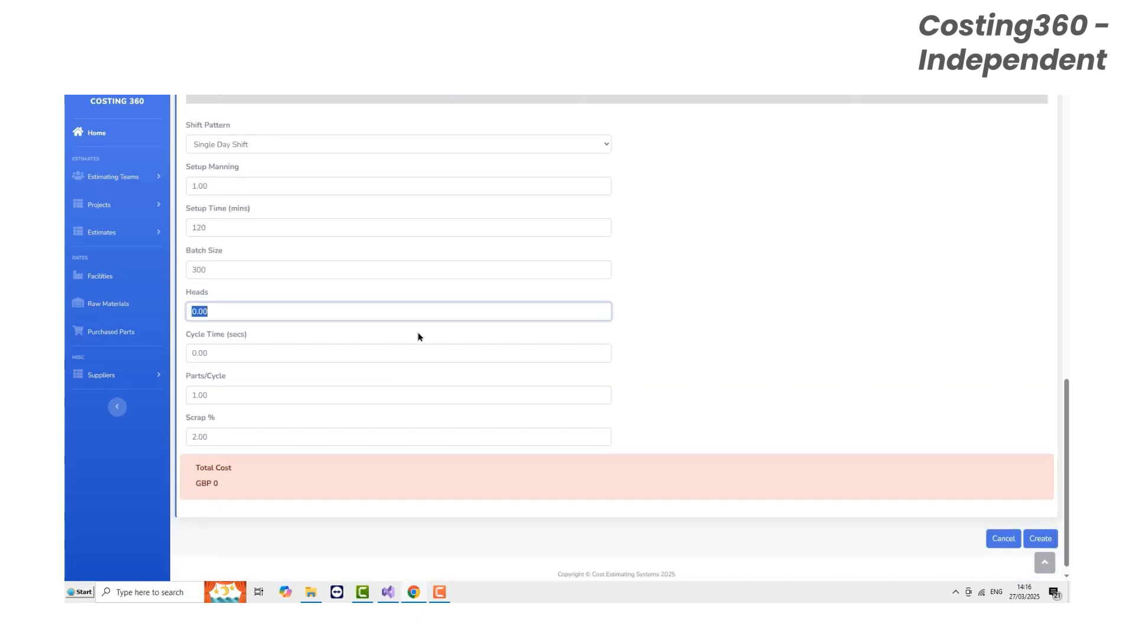
pyautogui.write('1')
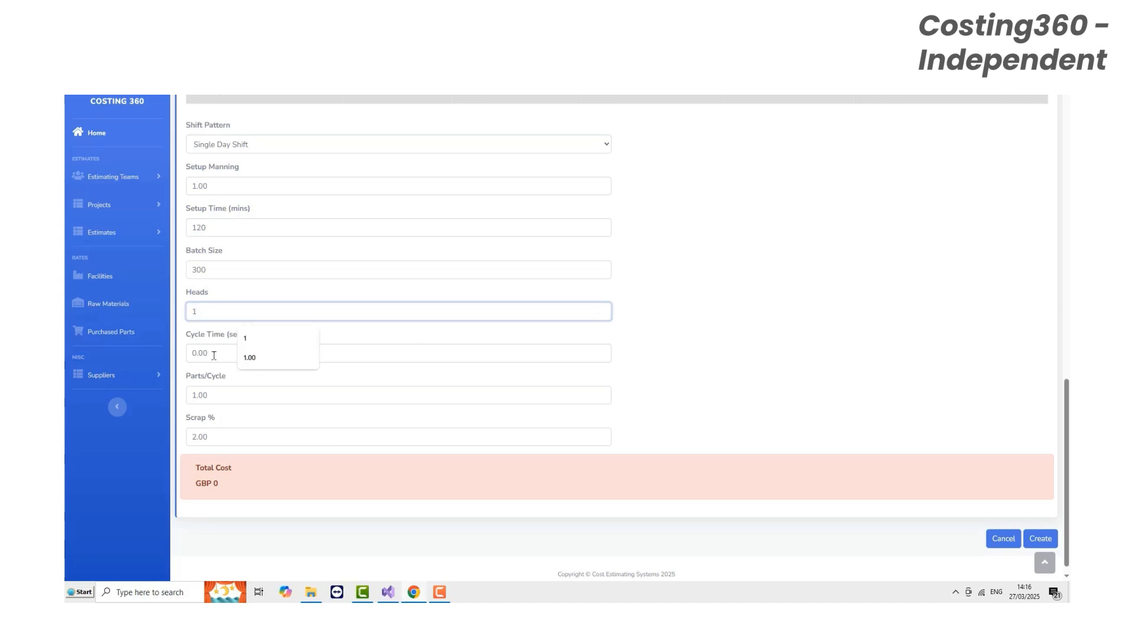
# - Set the cycle time to 53 seconds and create the die casting process cost with the default parts per cycle and scrap
pyautogui.press('Tab')
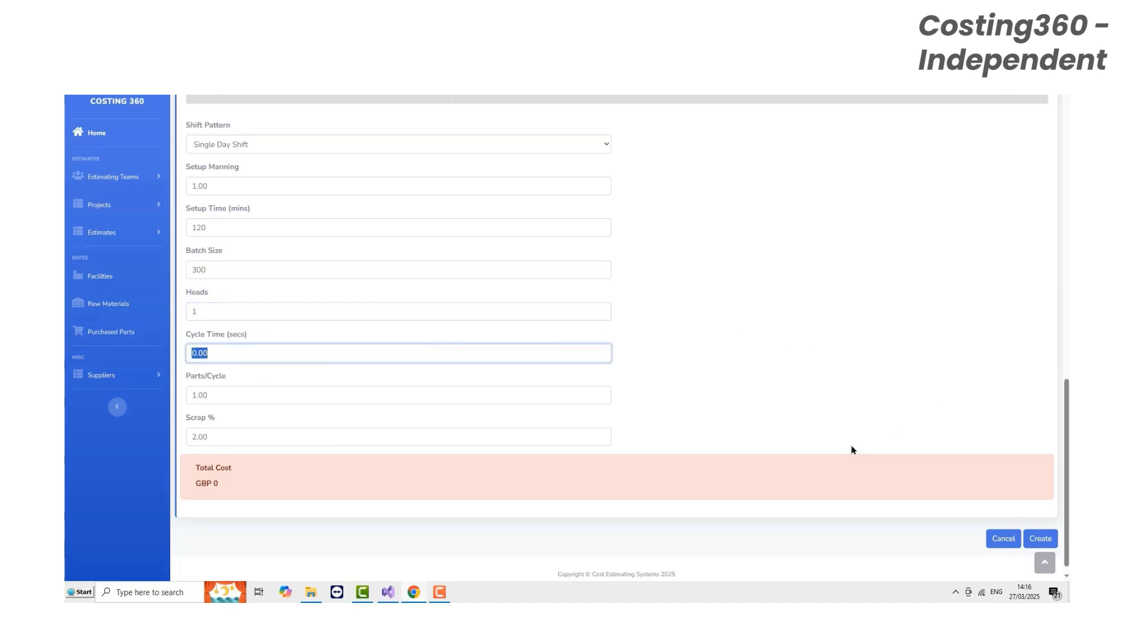
pyautogui.write('53')
pyautogui.click(222, 397)
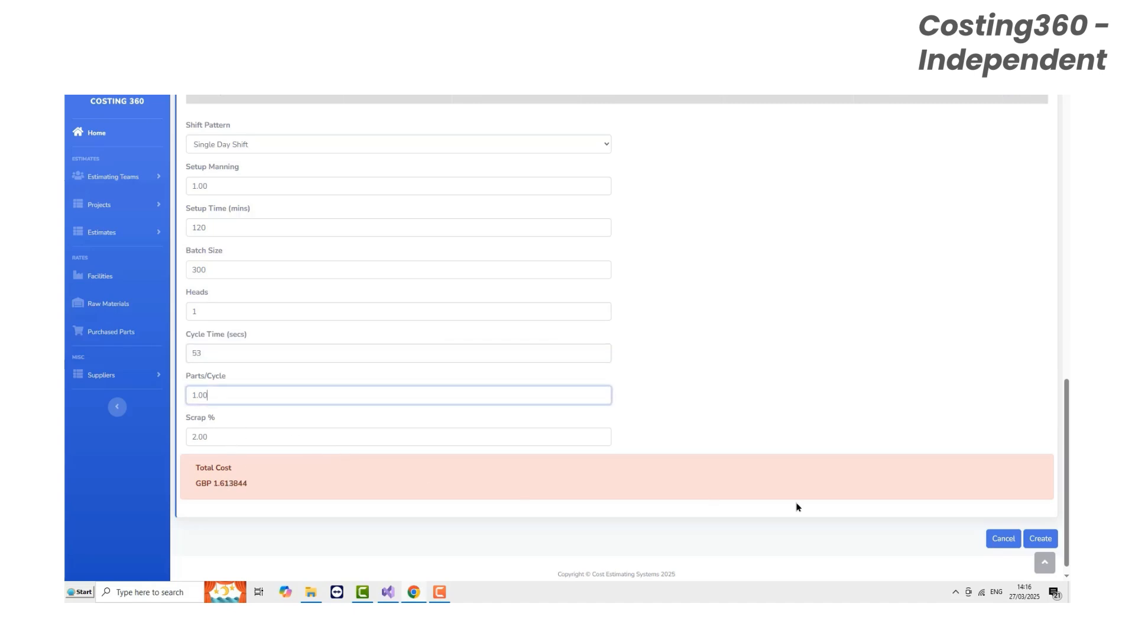
pyautogui.click(1037, 546)
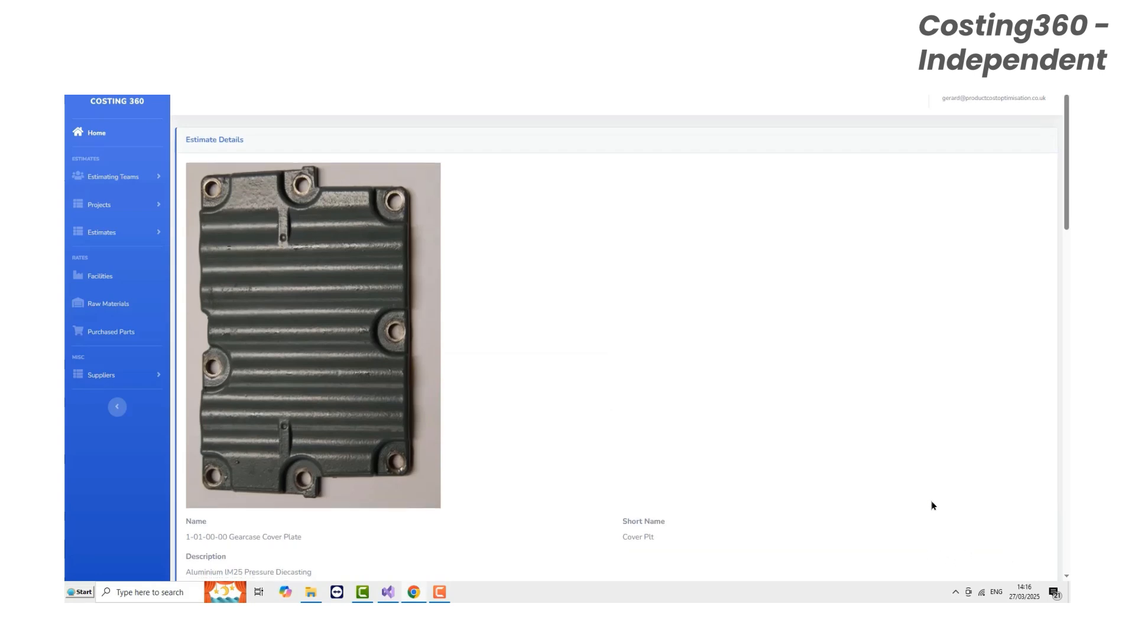
# - Export the Gearcase Cover Plate estimate to an Excel workbook
pyautogui.scroll(-7, 930, 499)
pyautogui.scroll(-8, 878, 487)
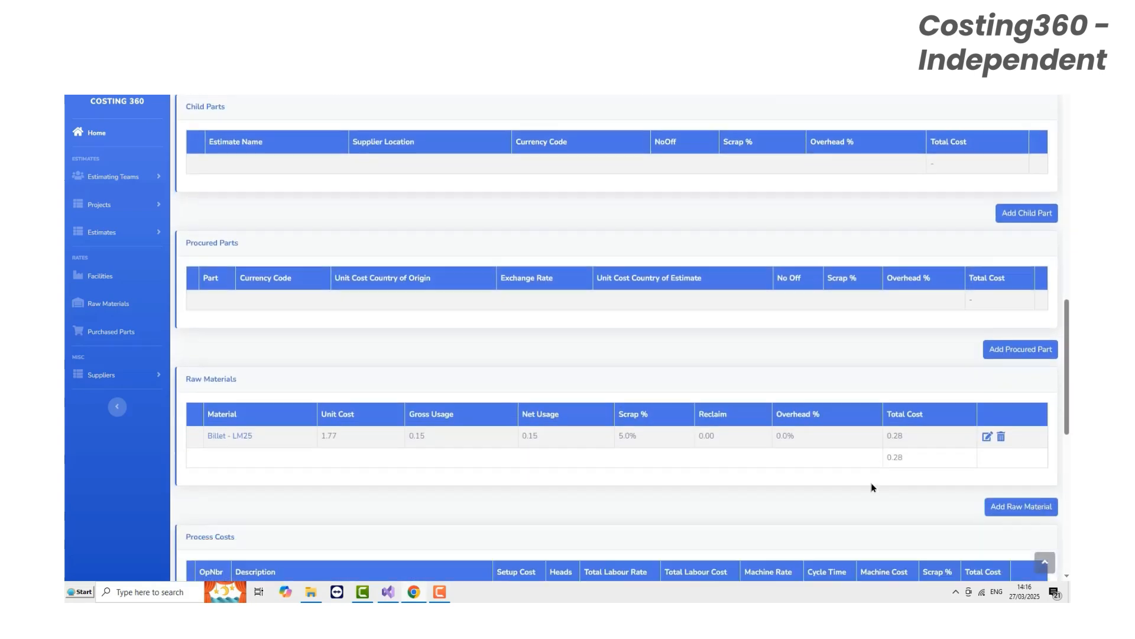
pyautogui.scroll(-1, 869, 486)
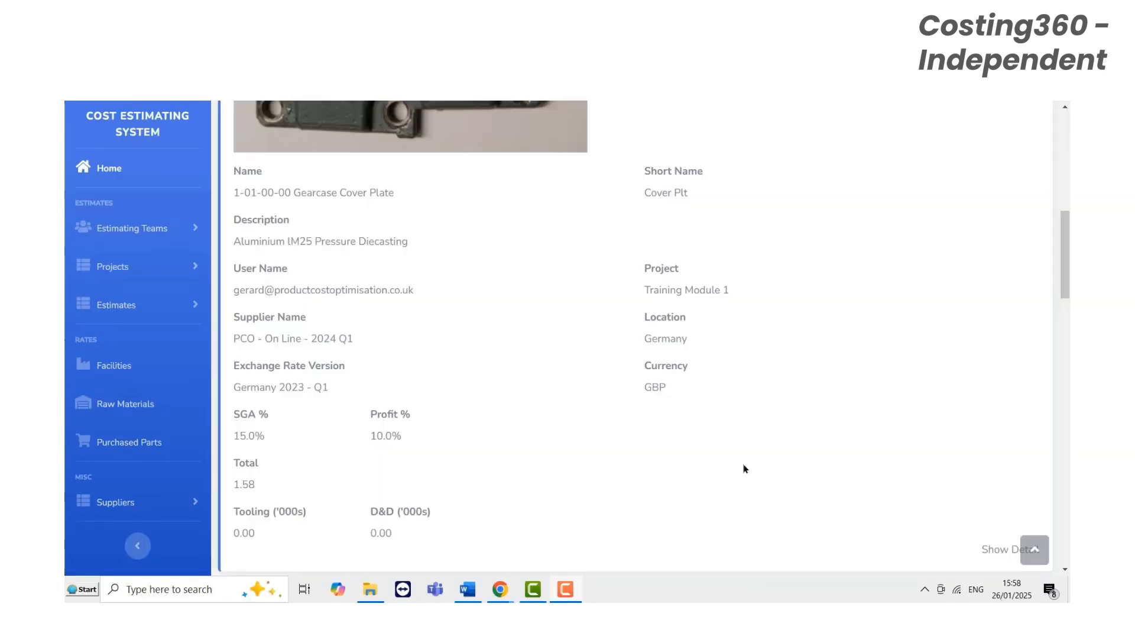
pyautogui.scroll(-1, 744, 467)
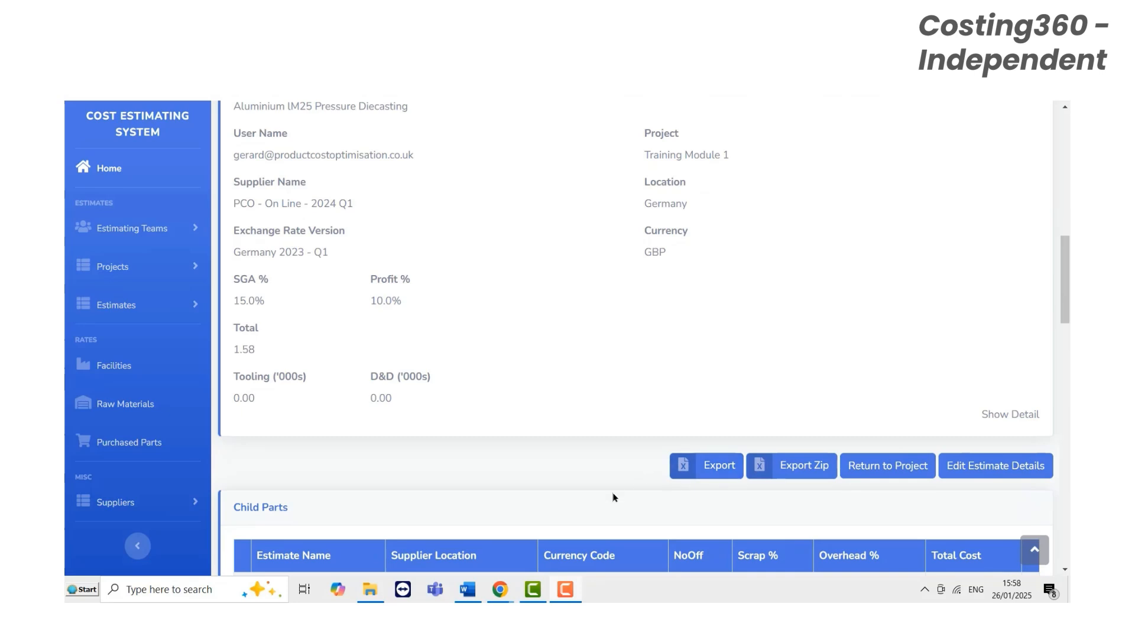
pyautogui.click(710, 466)
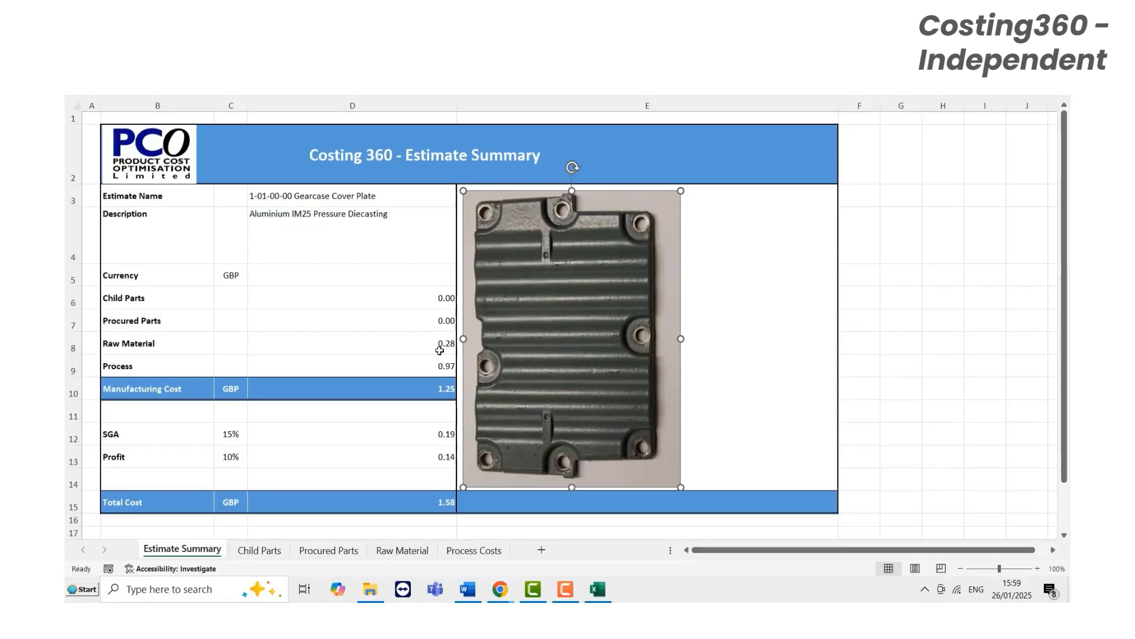
# - Review the exported workbook's Child Parts, Procured Parts, Raw Material and Process Costs sheets in Excel, and return to the Estimate Summary
pyautogui.click(908, 401)
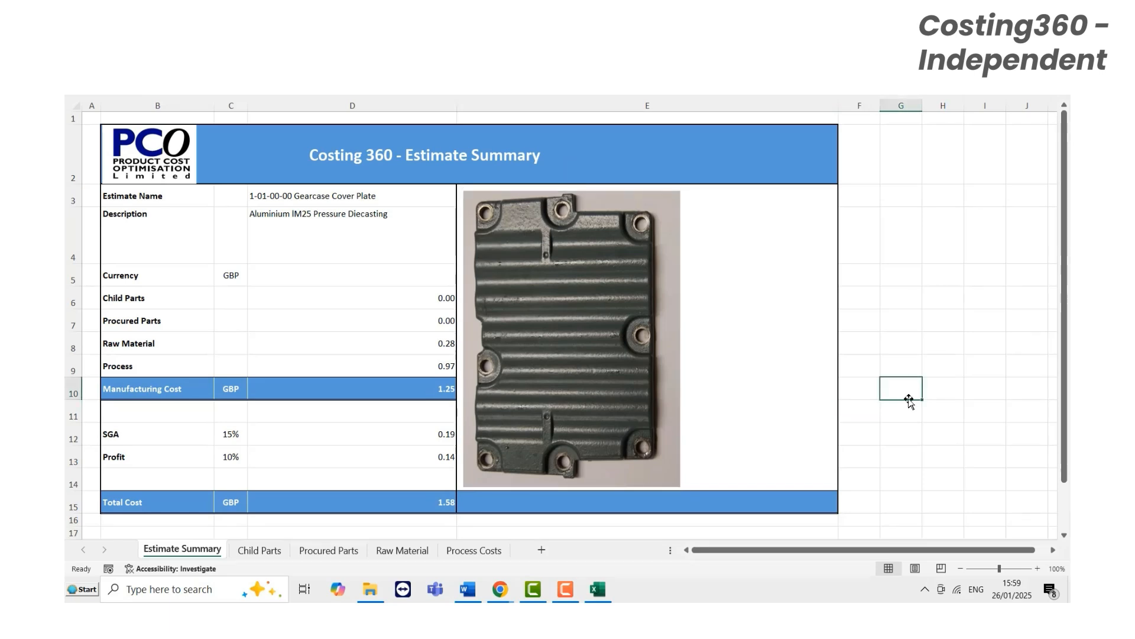
pyautogui.click(263, 550)
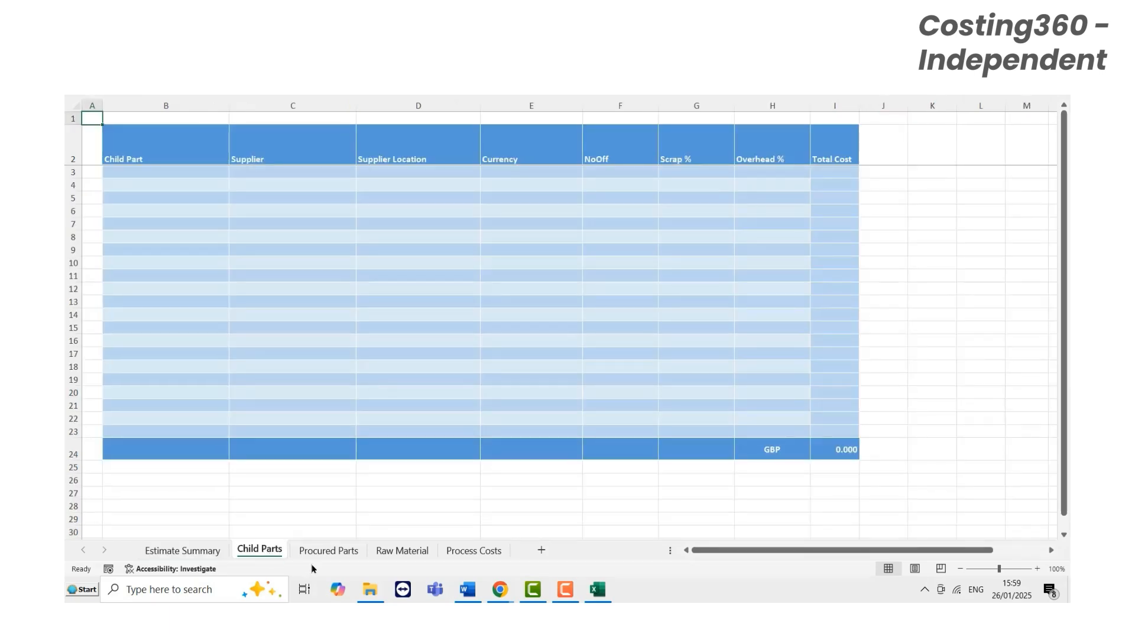
pyautogui.click(331, 550)
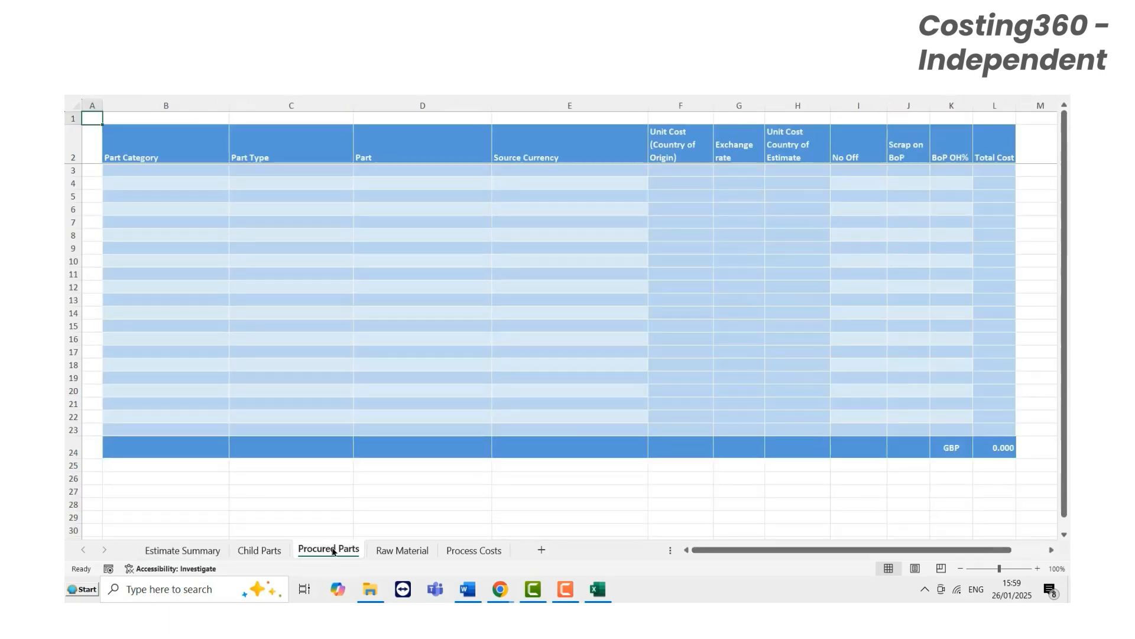
pyautogui.click(408, 551)
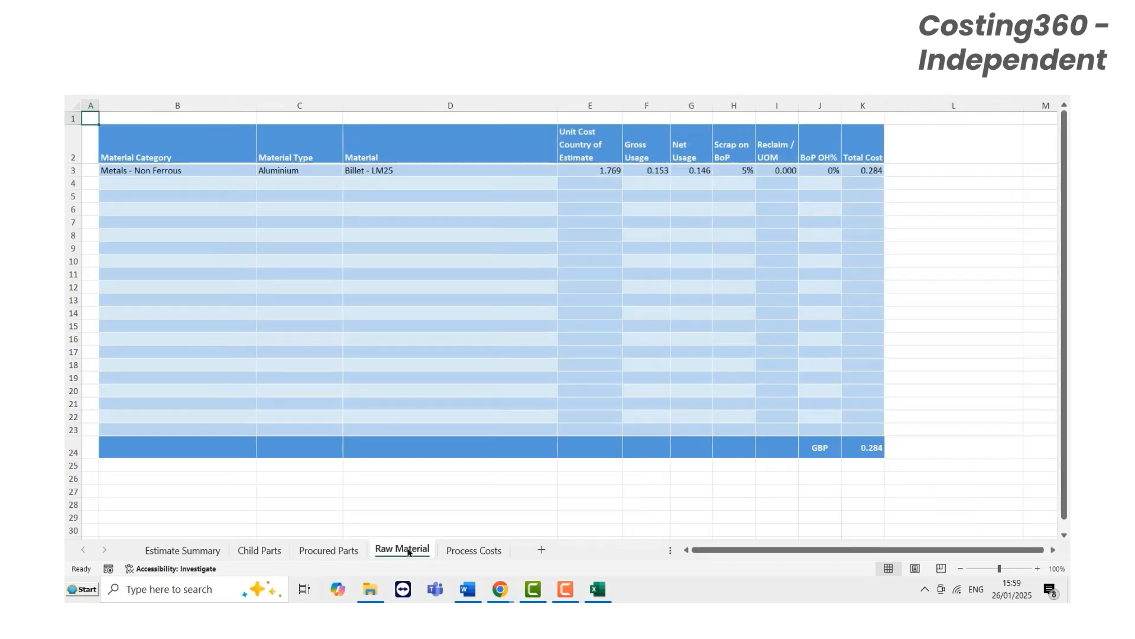
pyautogui.click(472, 551)
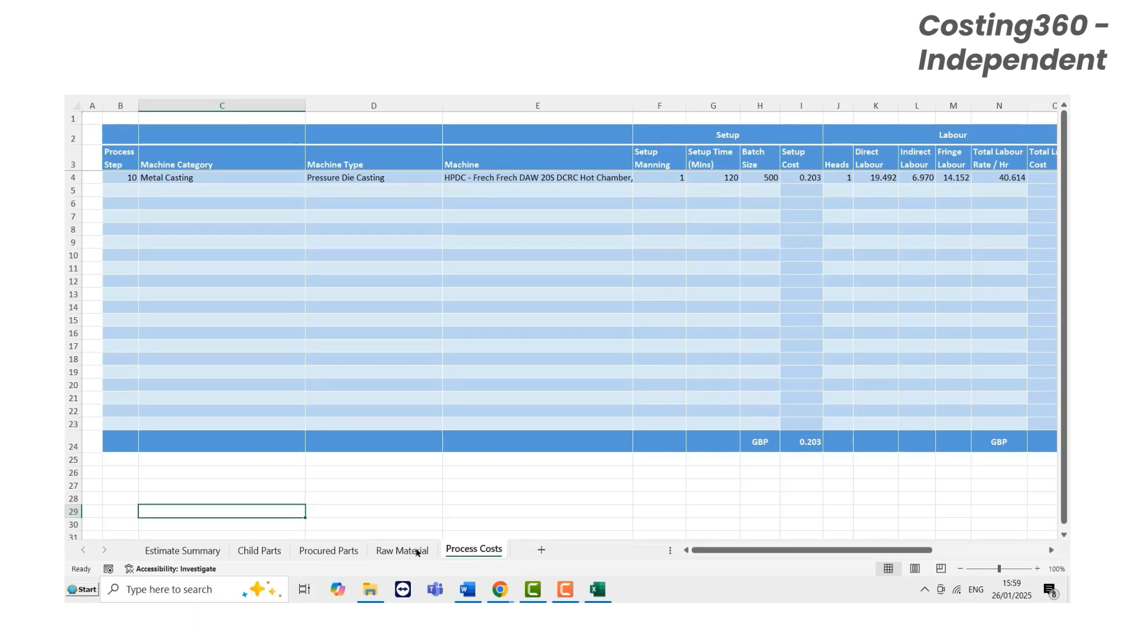
pyautogui.click(186, 550)
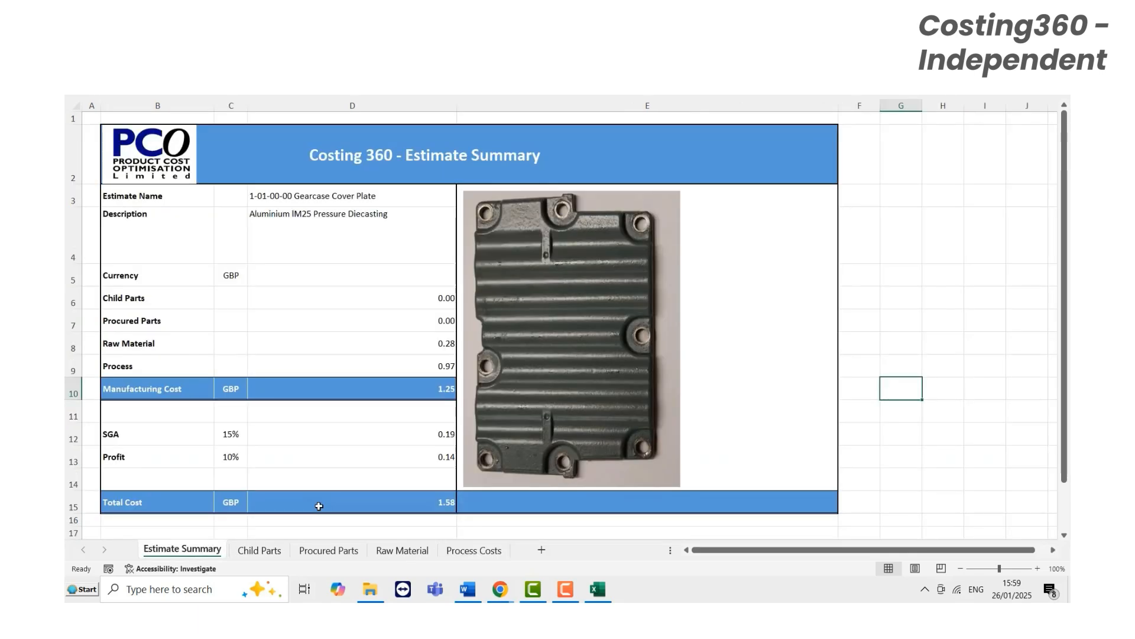